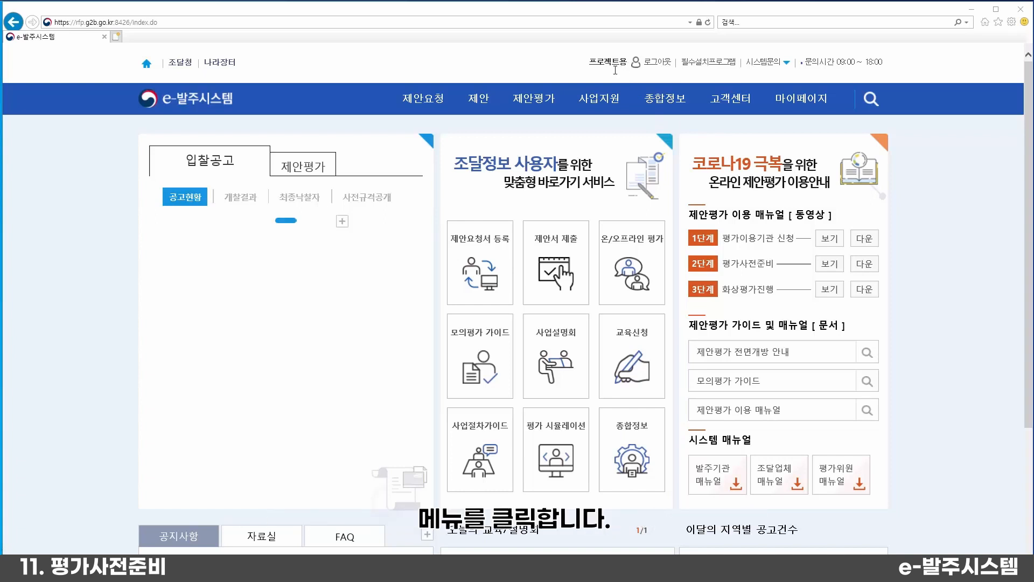
# Open the "[e발주] 자체조달 수요기관 온라인평가 테스트" notice from the demand-agency 자체평가 사전준비 list.
pyautogui.click(525, 97)
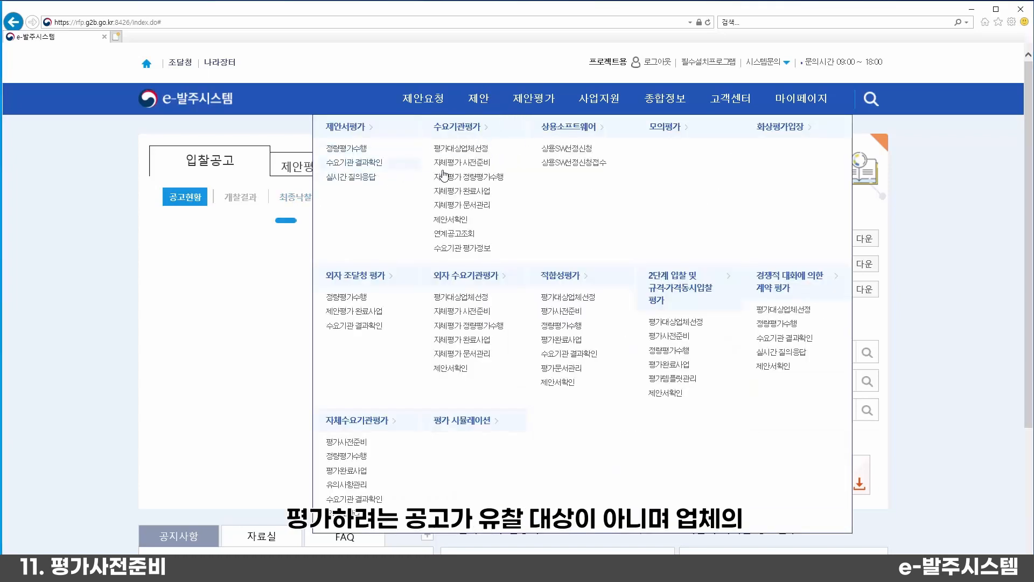
pyautogui.click(462, 162)
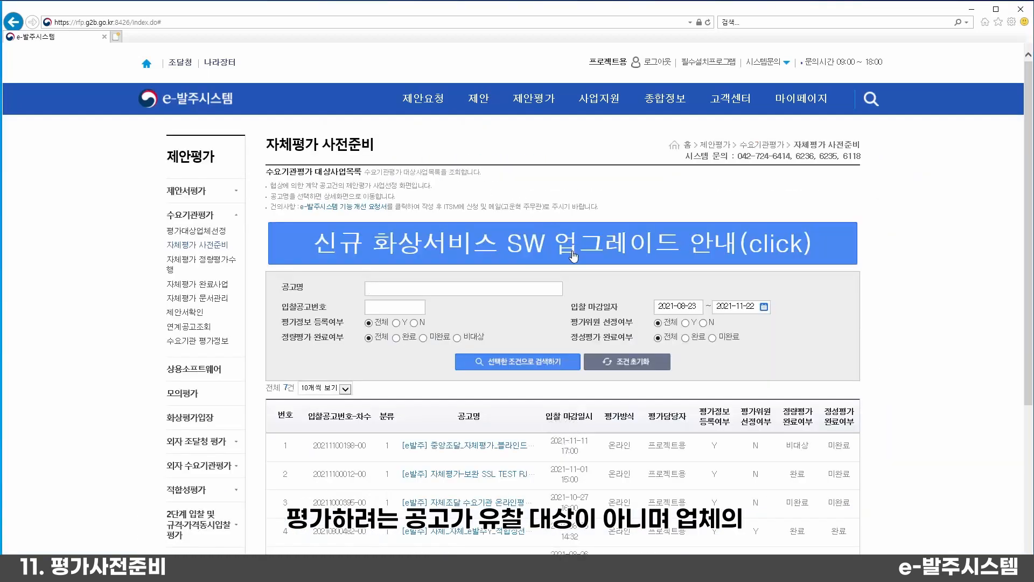
pyautogui.scroll(-3, 574, 256)
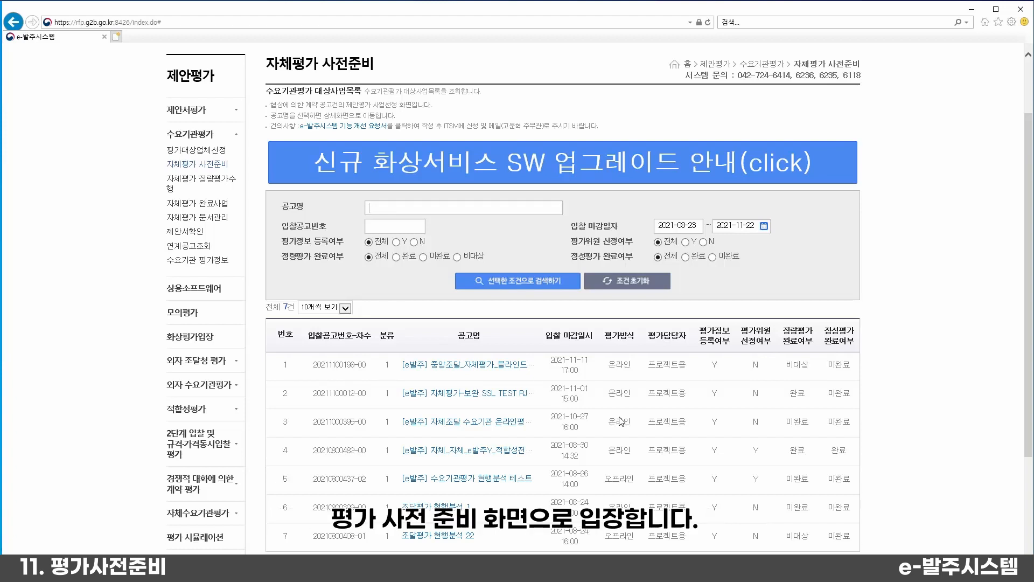
pyautogui.click(482, 425)
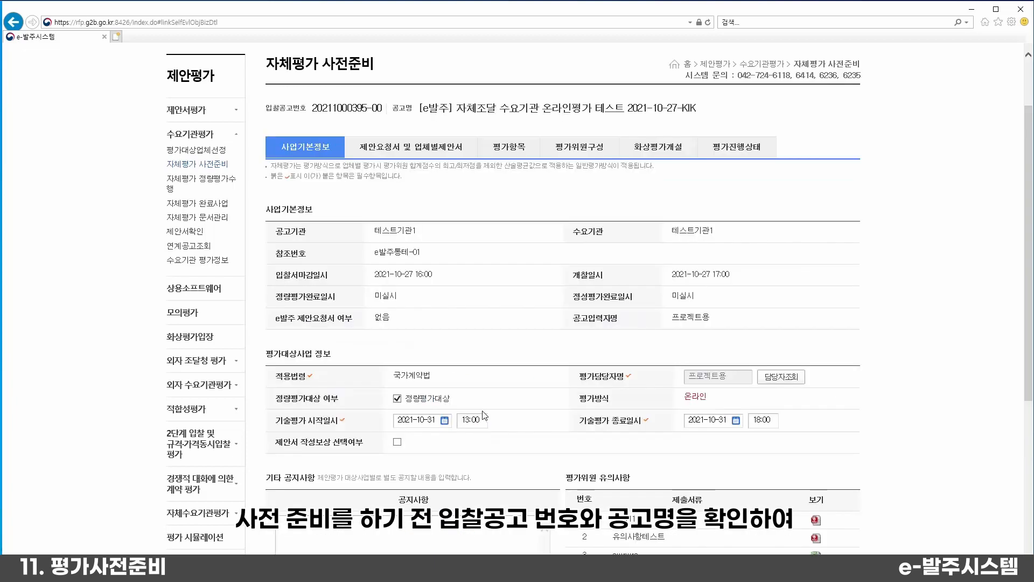
# Check the bid notice number and notice name, and review the basic business information, especially the evaluation method (평가방식).
pyautogui.doubleClick(361, 110)
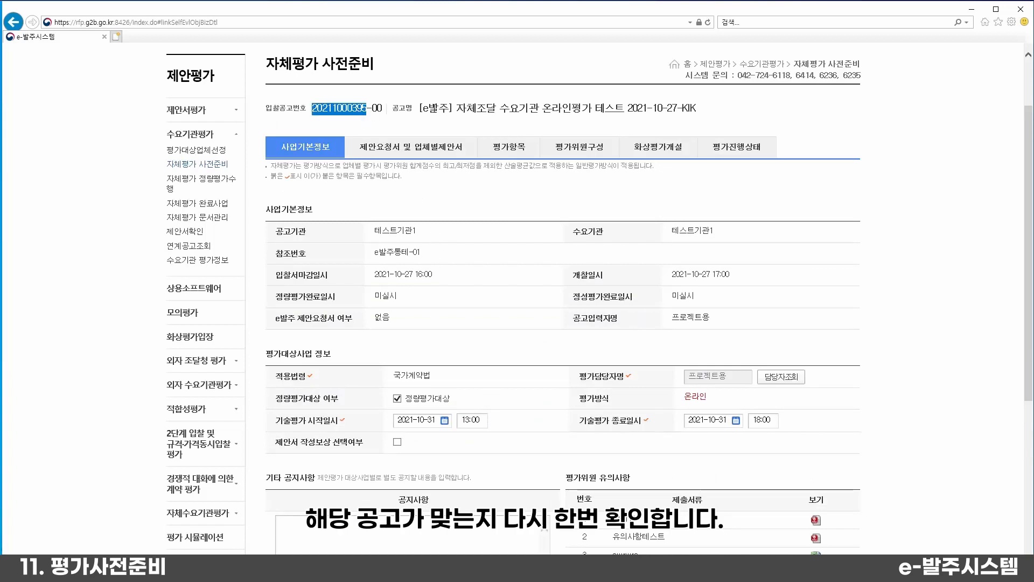
pyautogui.moveTo(416, 108); pyautogui.dragTo(541, 108)
pyautogui.moveTo(665, 99); pyautogui.dragTo(729, 111)
pyautogui.click(729, 114)
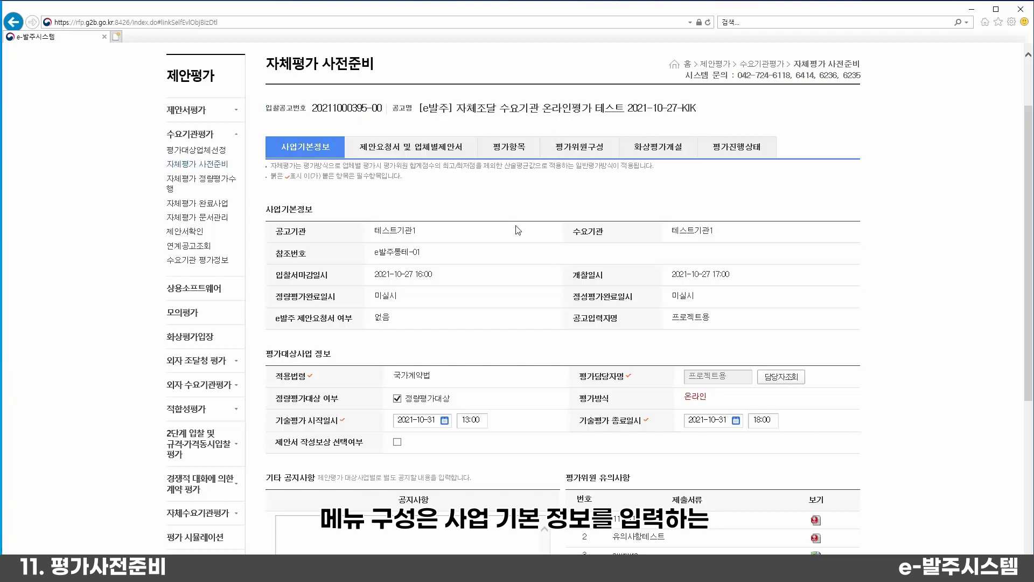
pyautogui.scroll(-2, 516, 243)
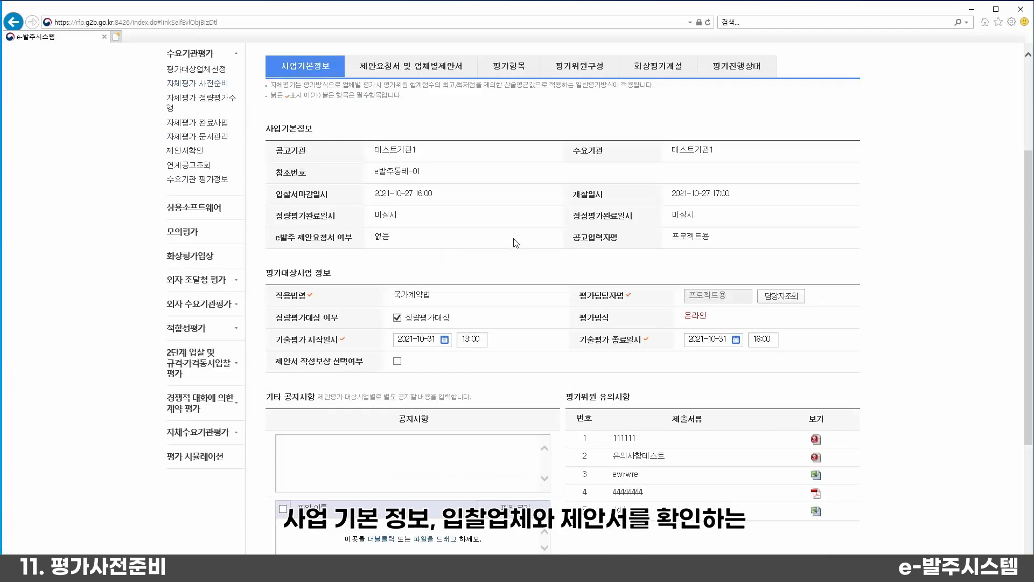
pyautogui.scroll(2, 516, 242)
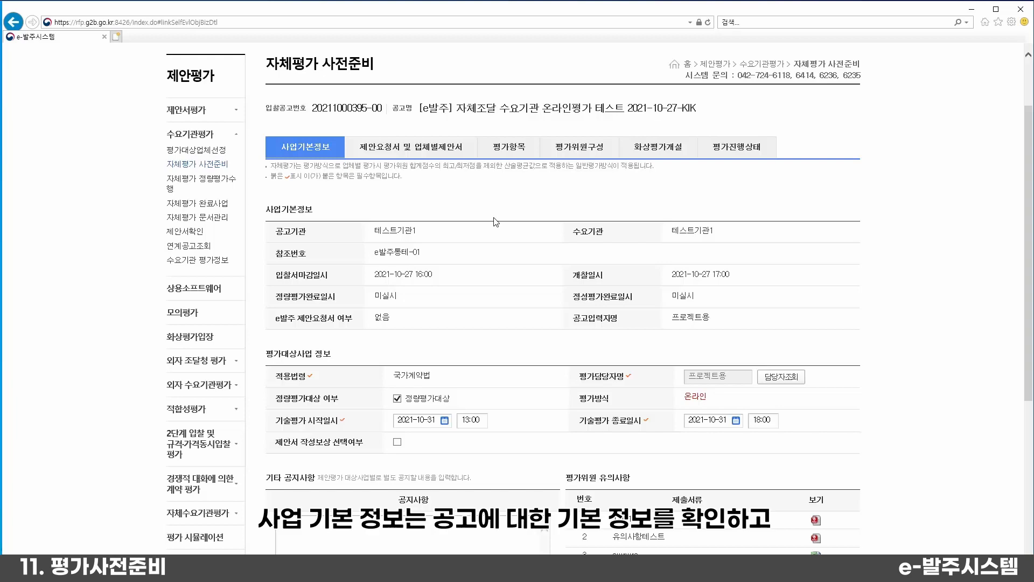
pyautogui.scroll(-3, 496, 221)
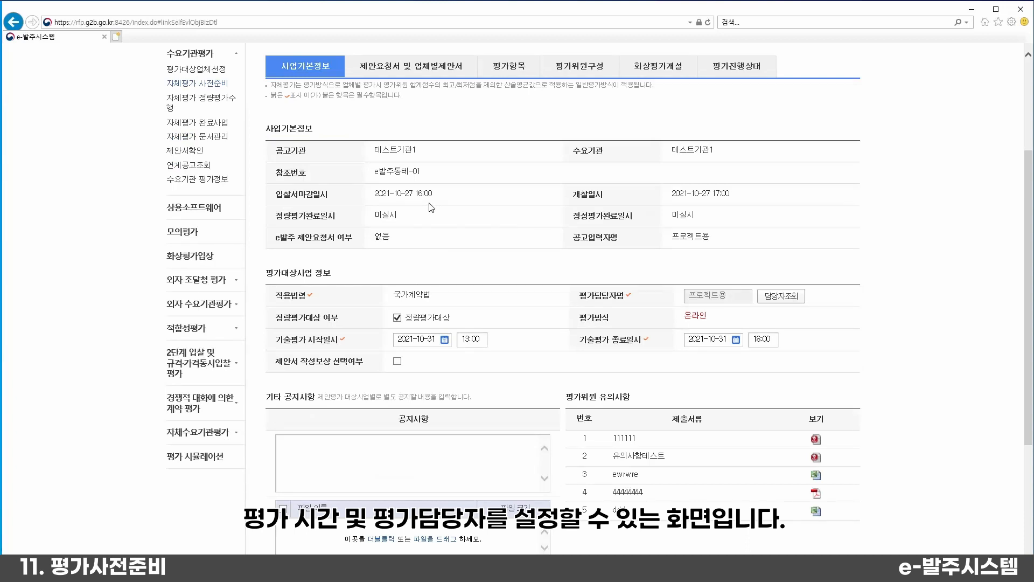
pyautogui.scroll(-3, 448, 213)
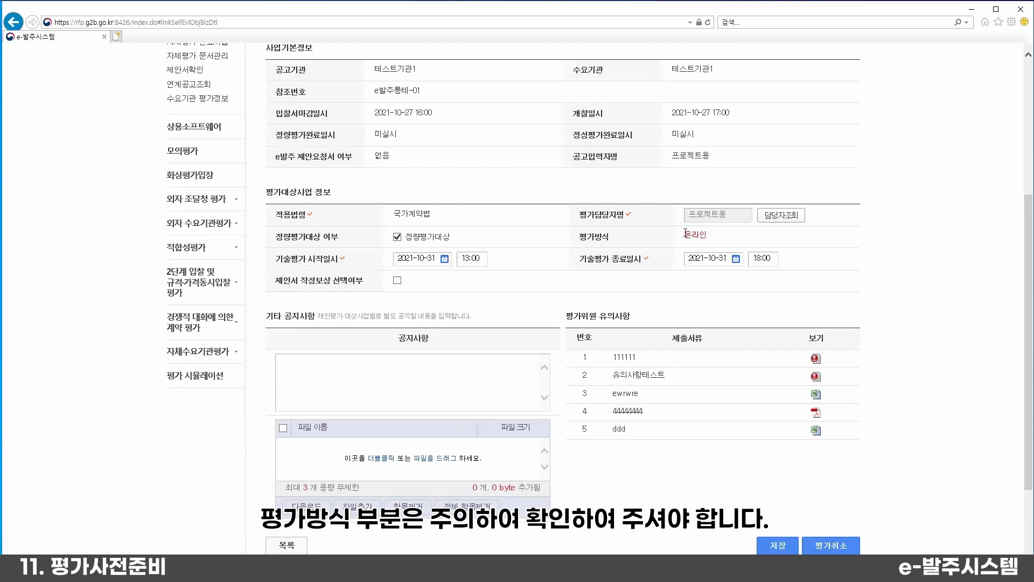
pyautogui.moveTo(685, 234); pyautogui.dragTo(708, 235)
pyautogui.click(728, 239)
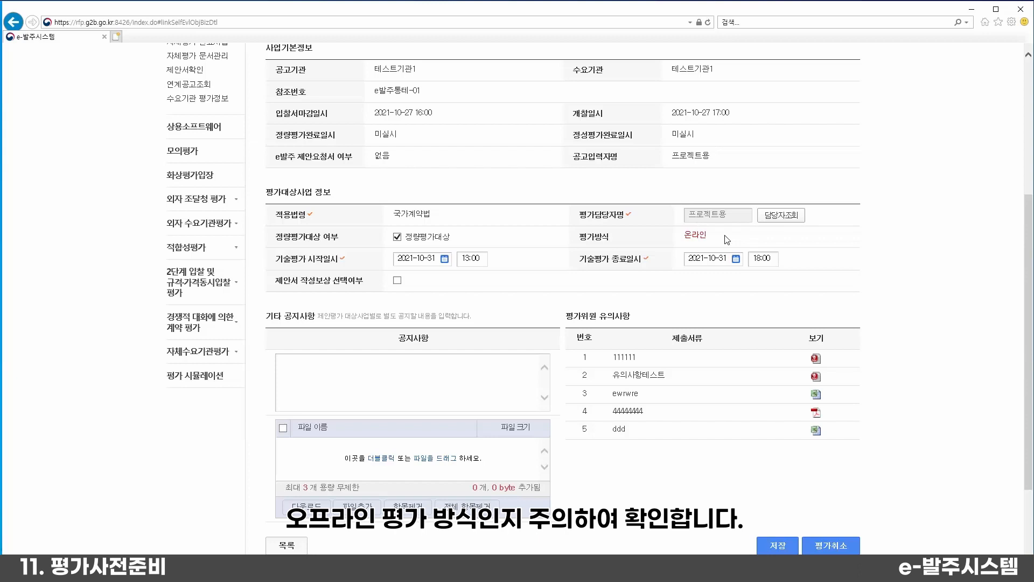
pyautogui.moveTo(685, 235); pyautogui.dragTo(709, 236)
pyautogui.click(709, 236)
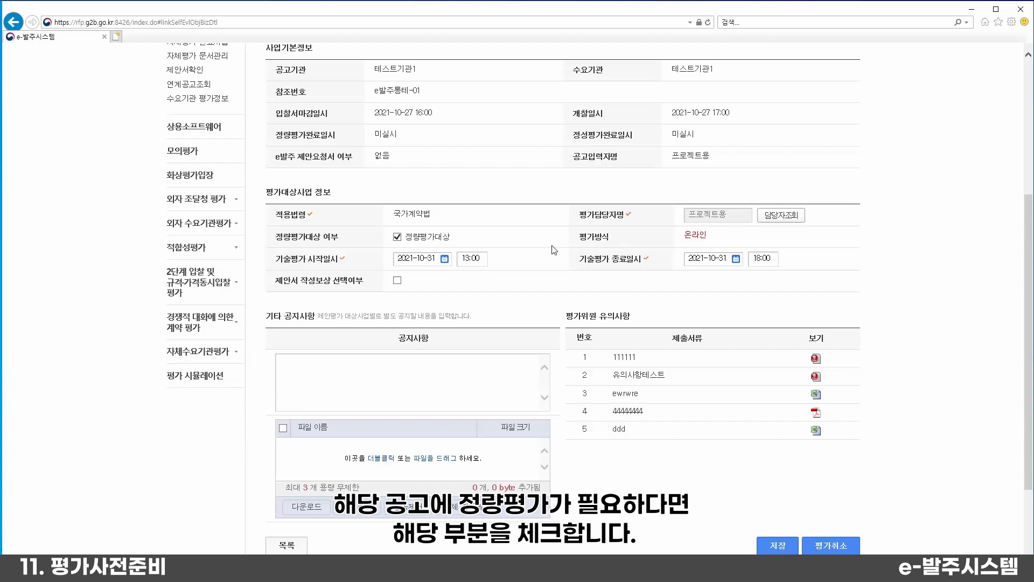
# Save the basic business information with 정량평가대상 kept selected, and acknowledge the save.
pyautogui.click(432, 245)
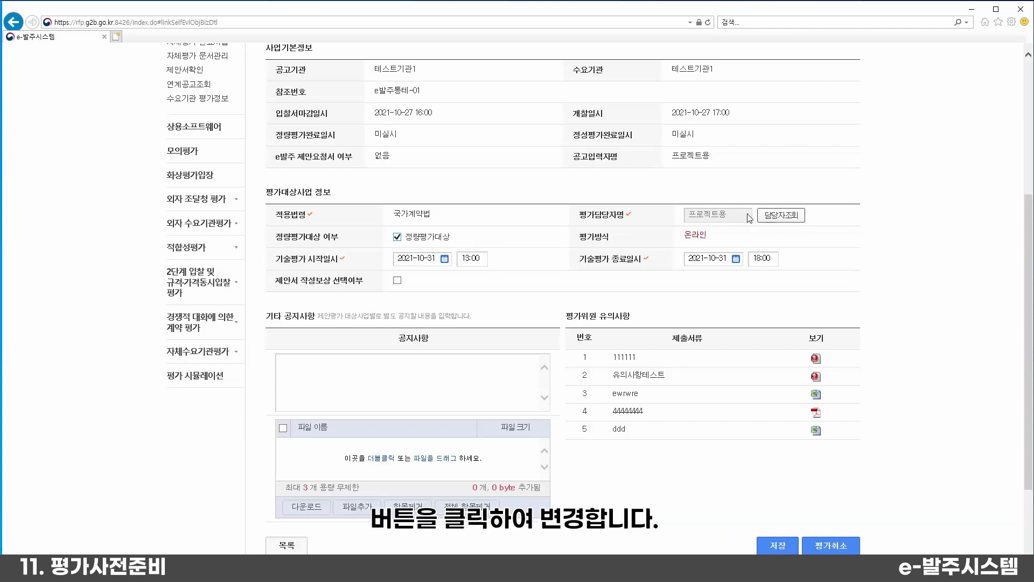
pyautogui.scroll(-3, 738, 334)
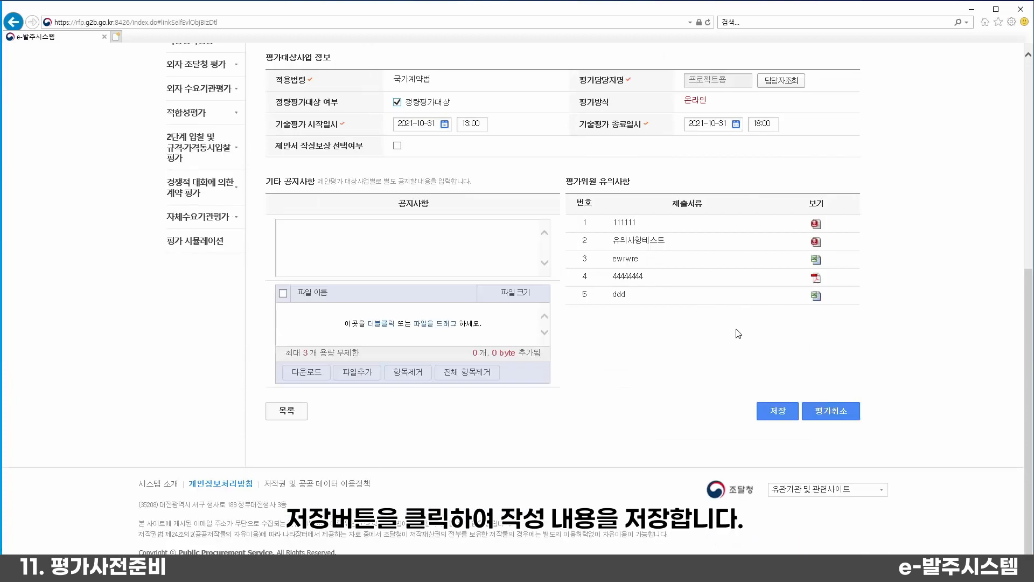
pyautogui.click(788, 413)
pyautogui.click(534, 345)
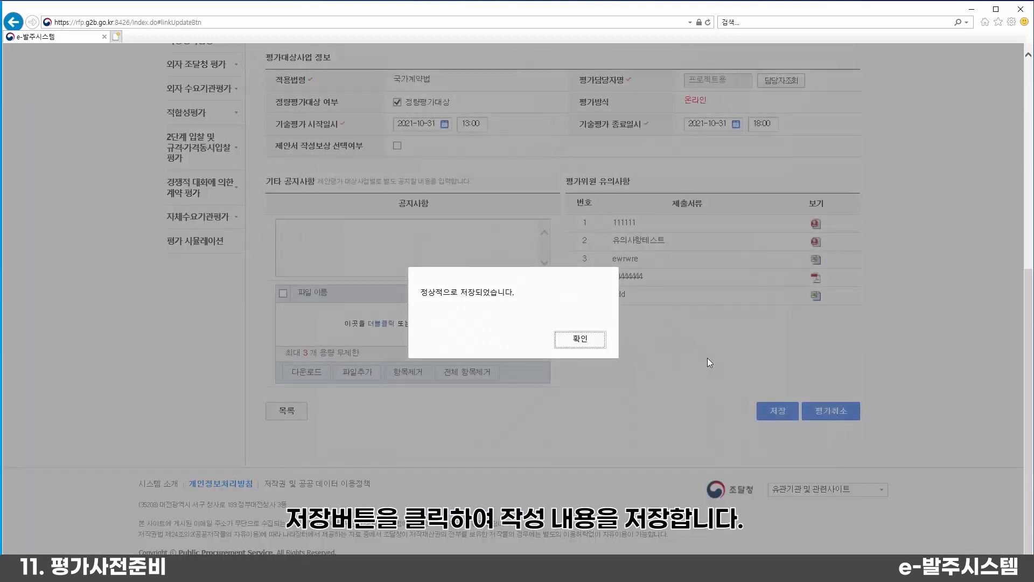
pyautogui.click(576, 341)
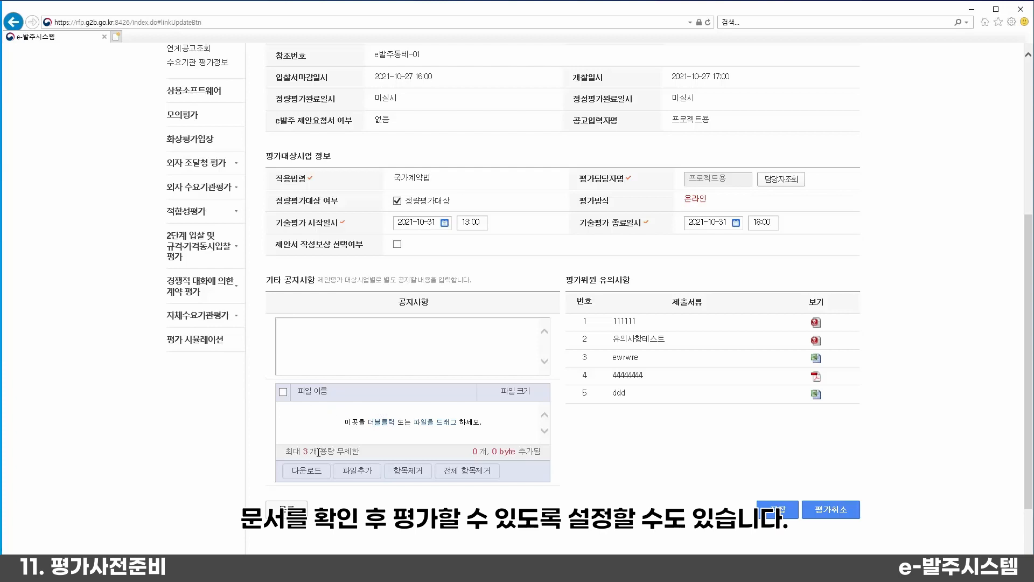
# Enter "공지사항" as the 기타 공지사항 text without attaching a file, and save the basic business information.
pyautogui.click(358, 472)
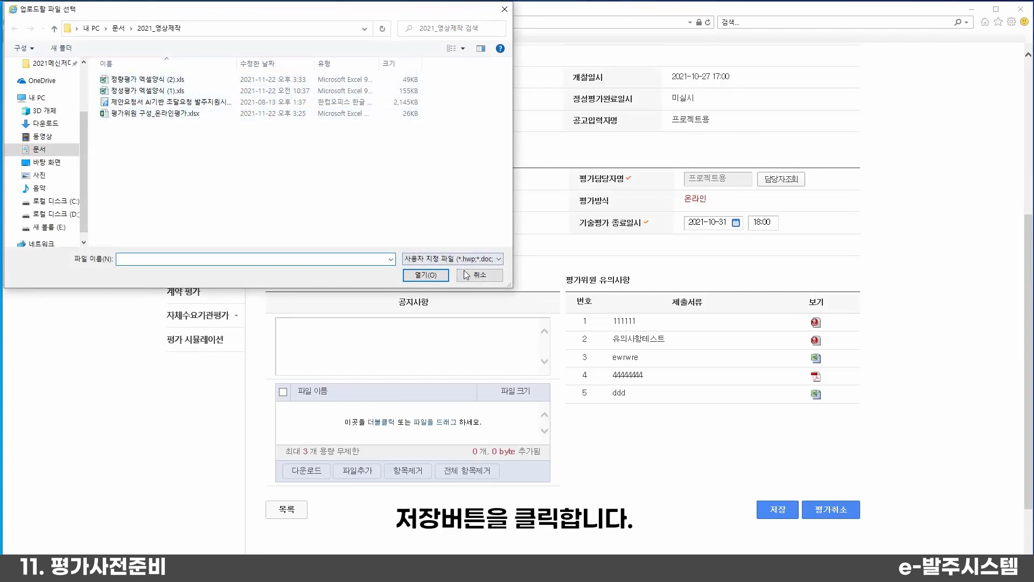
pyautogui.click(467, 275)
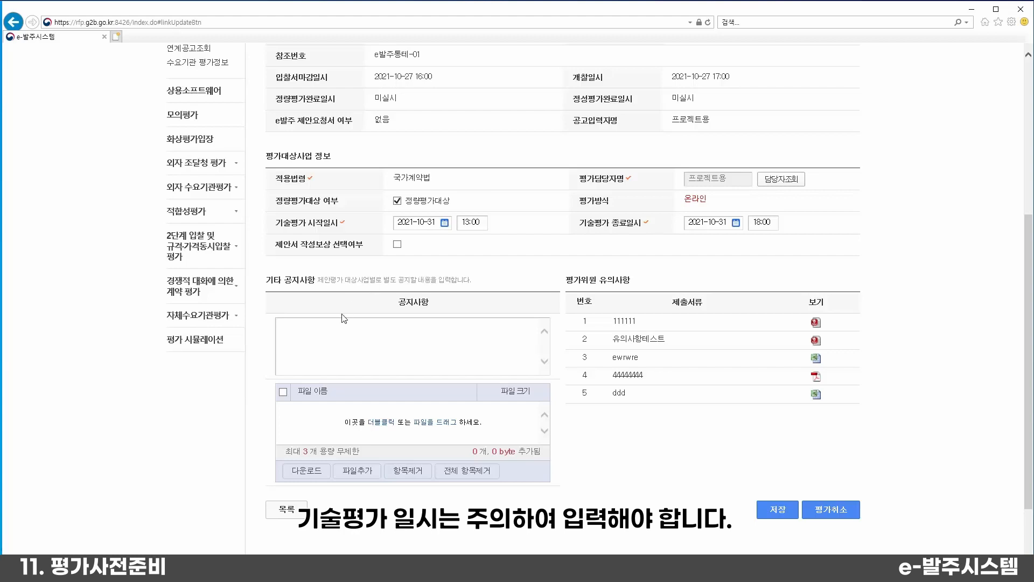
pyautogui.click(338, 339)
pyautogui.write('r')
pyautogui.press('BackSpace')
pyautogui.write('공지사항')
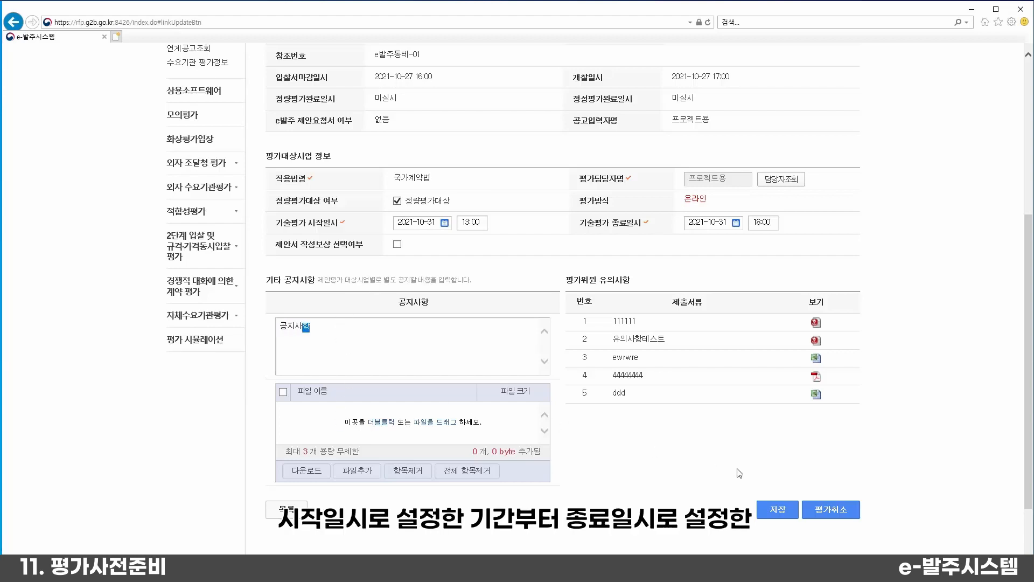
pyautogui.click(776, 510)
pyautogui.click(525, 340)
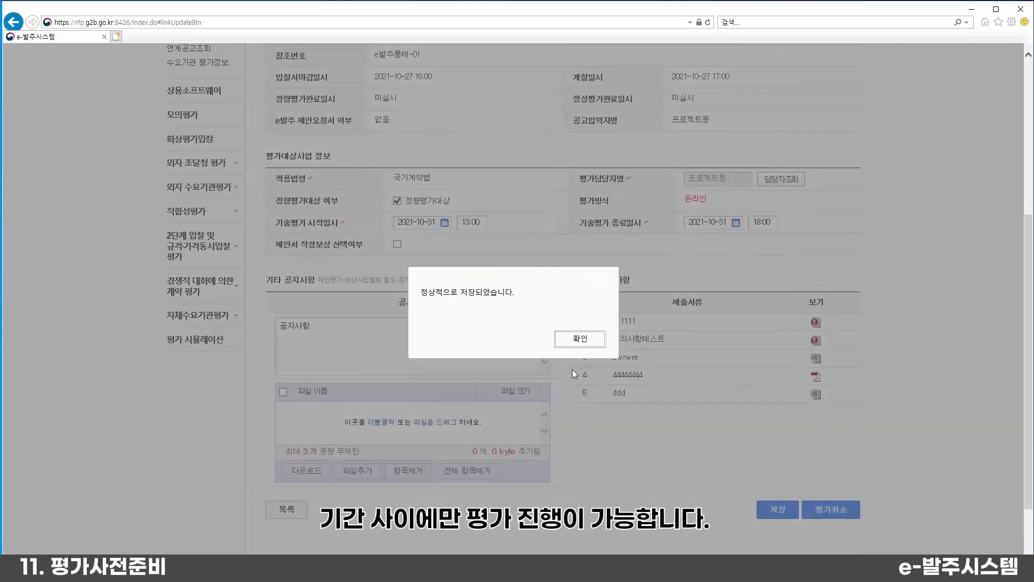
pyautogui.click(581, 341)
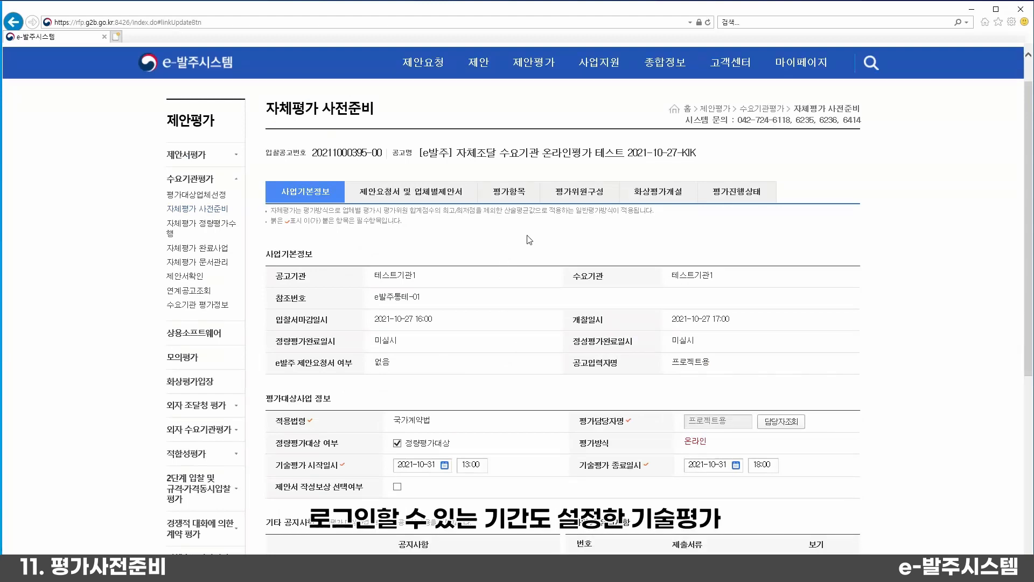
# Check the technical evaluation start date and time in the evaluation target project information.
pyautogui.scroll(-2, 445, 313)
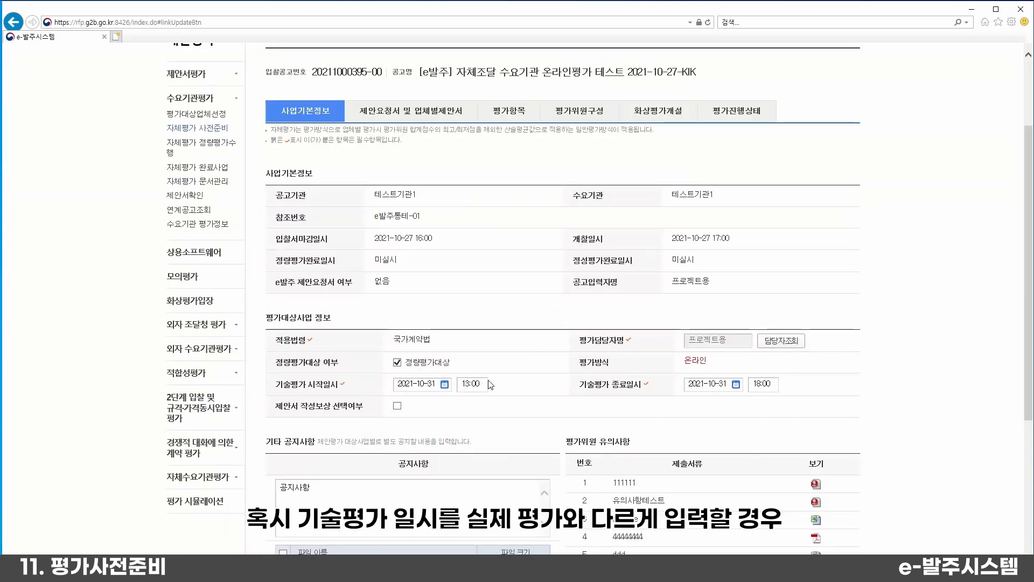
pyautogui.moveTo(271, 386); pyautogui.dragTo(339, 386)
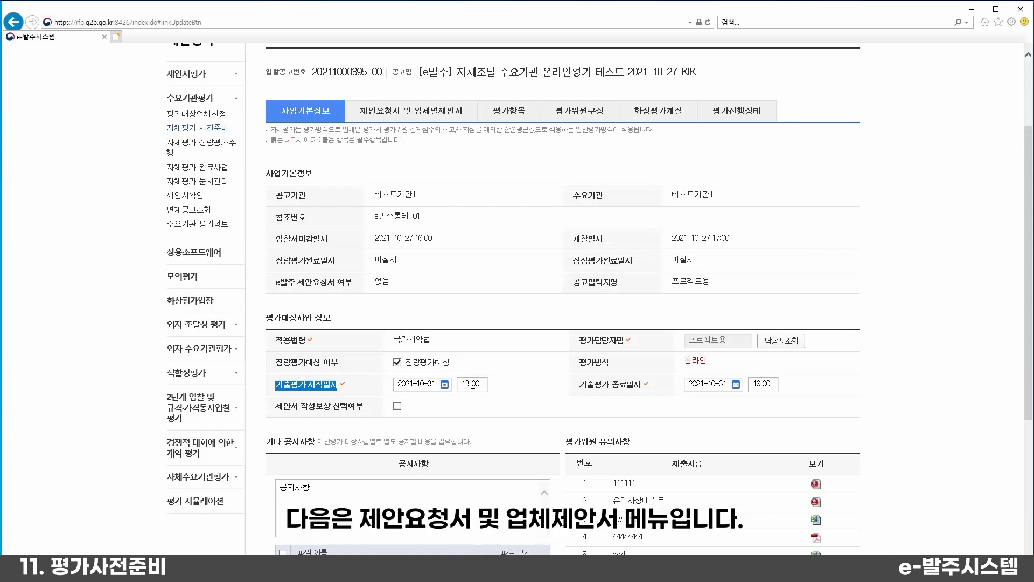
pyautogui.click(482, 319)
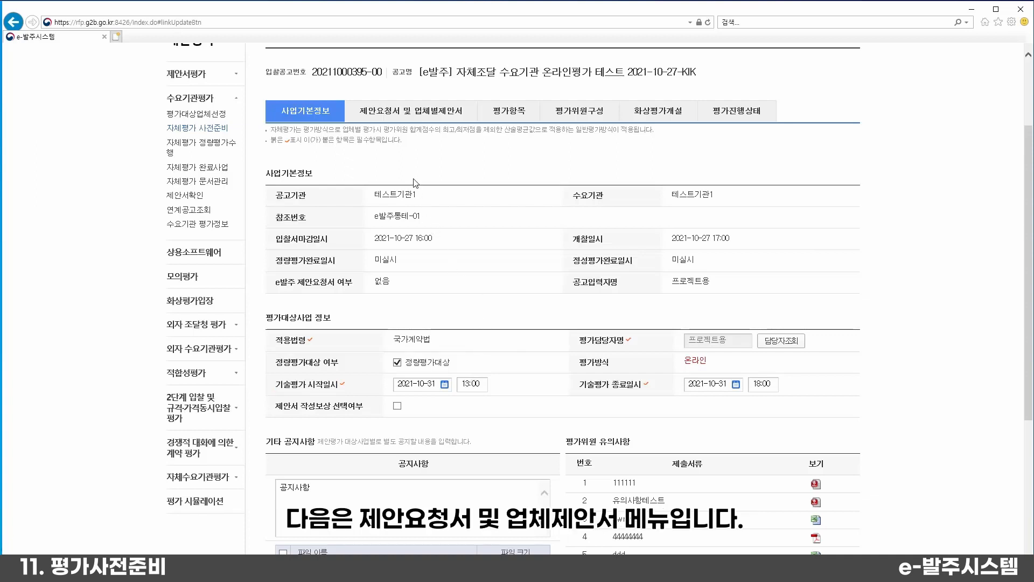
# Open the 제안요청서 등록 window from the 제안요청서 및 업체별제안서 section and set the contract law type to 지방계약법.
pyautogui.click(412, 114)
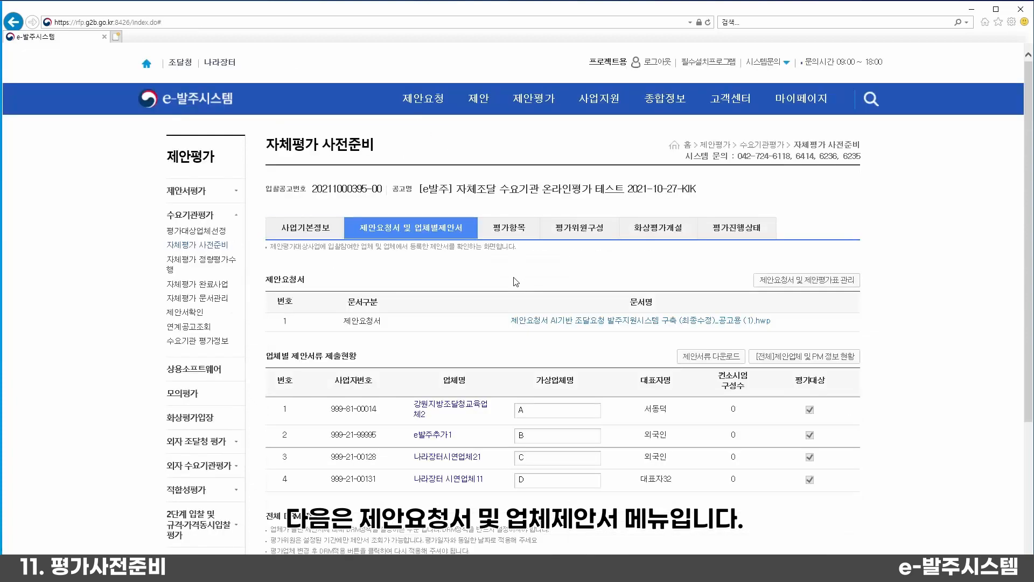
pyautogui.scroll(-2, 488, 302)
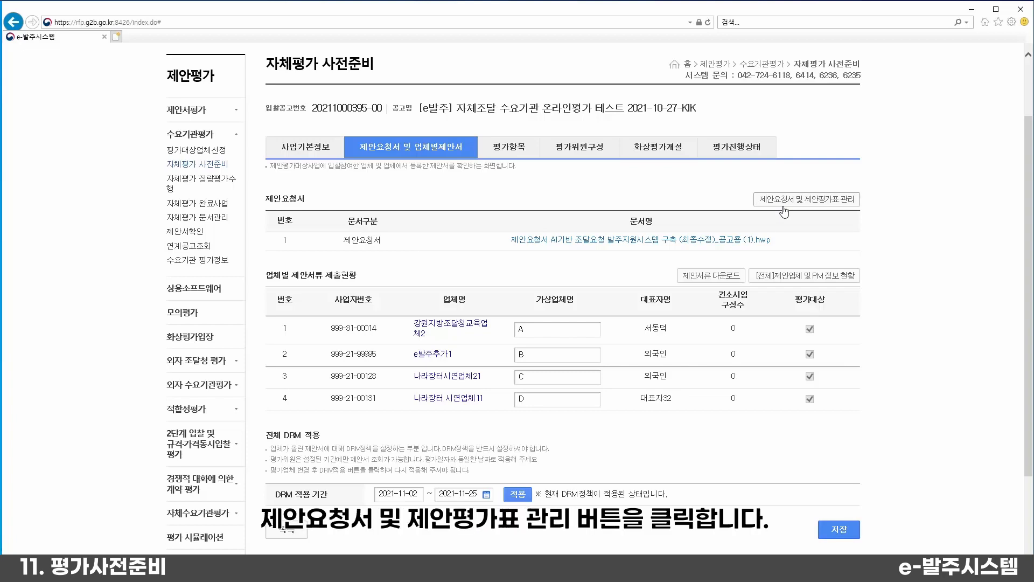
pyautogui.click(783, 206)
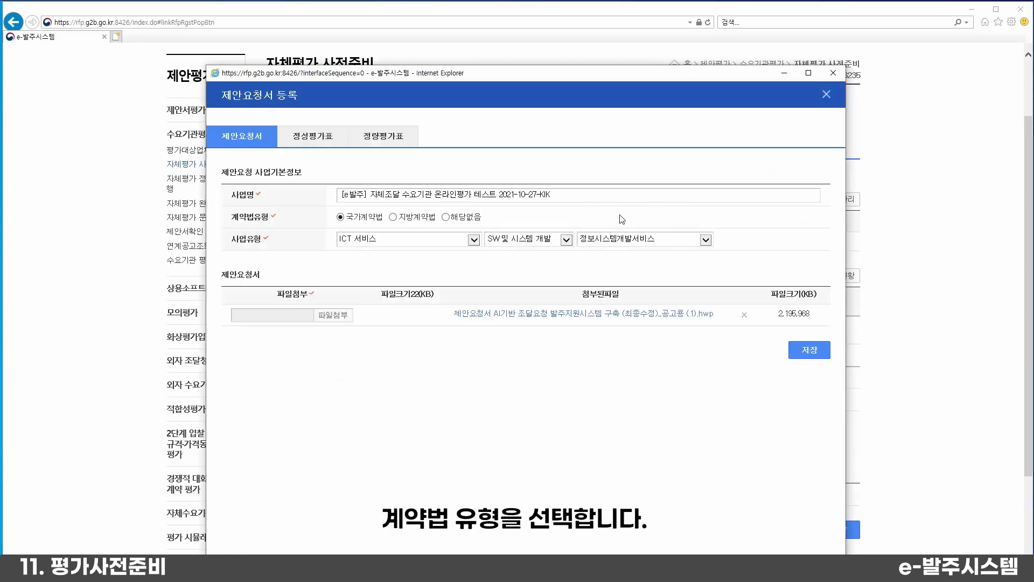
pyautogui.click(394, 218)
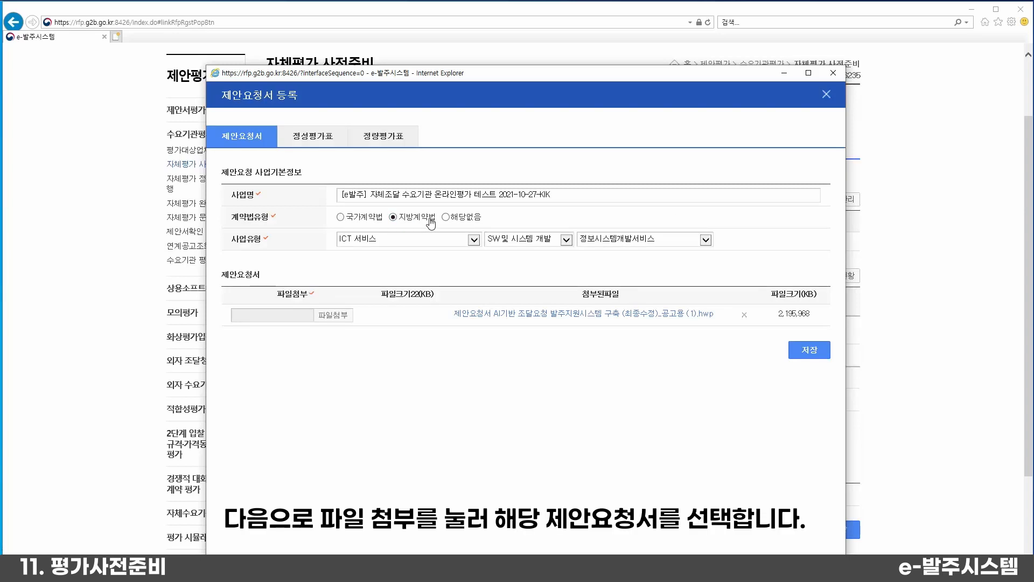
# Attach the file "제안요청서 AI기반 조달요청 발주지원시스템 구축 (최종수정)_공고용 (1).hwp" and save the proposal request registration.
pyautogui.click(350, 314)
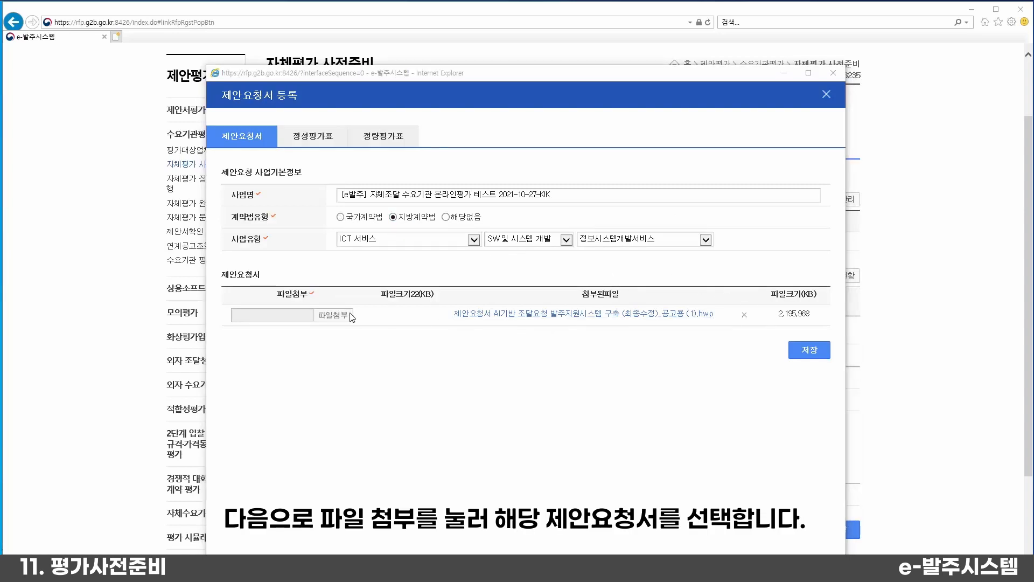
pyautogui.click(399, 165)
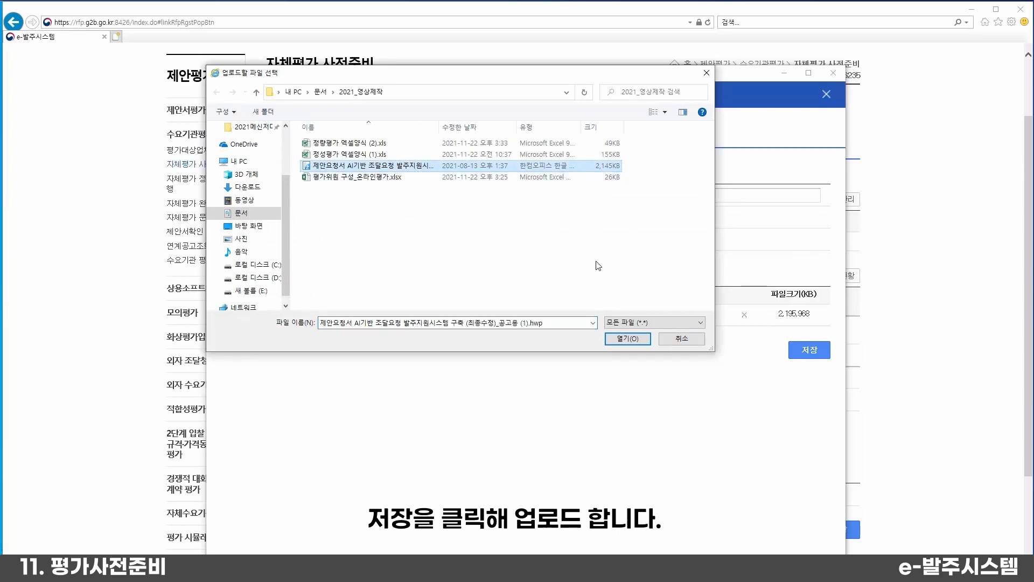
pyautogui.click(623, 337)
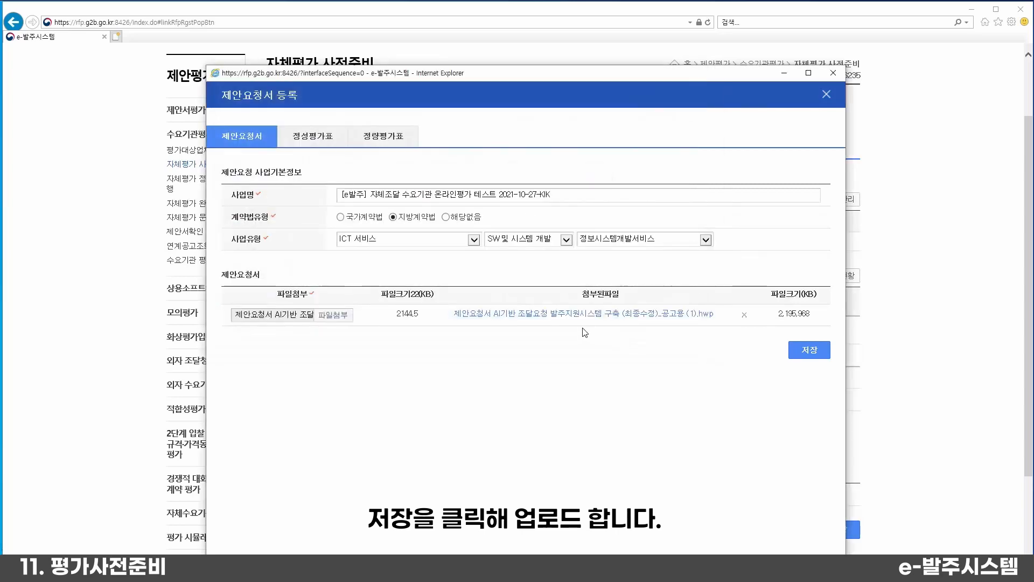
pyautogui.click(817, 350)
pyautogui.click(558, 354)
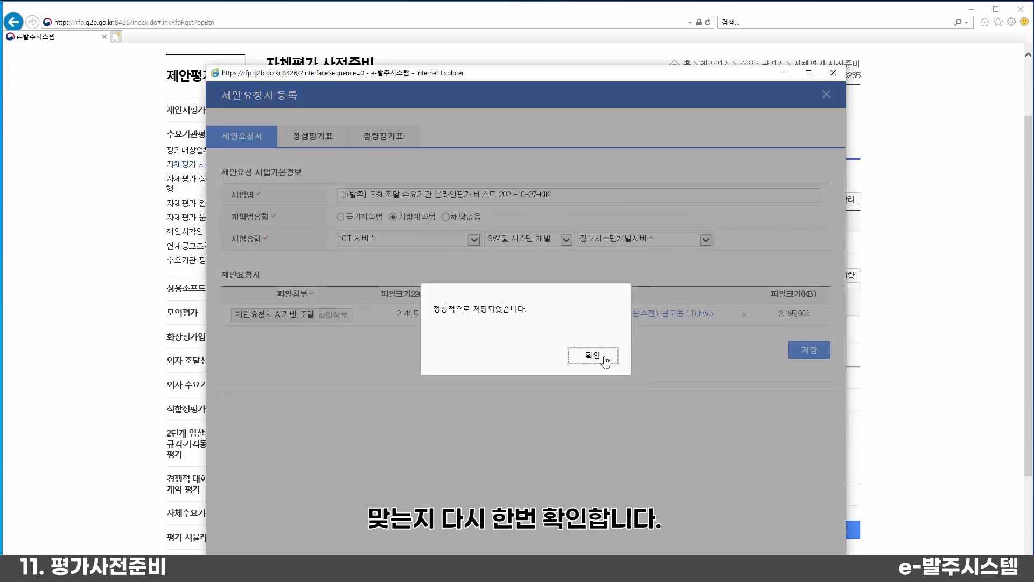
pyautogui.click(598, 354)
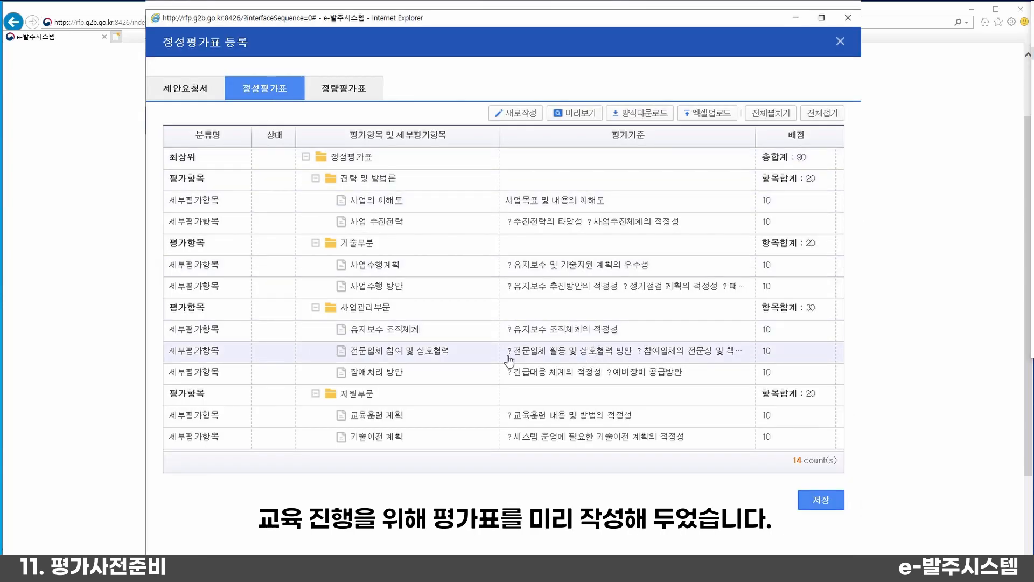
pyautogui.rightClick(377, 206)
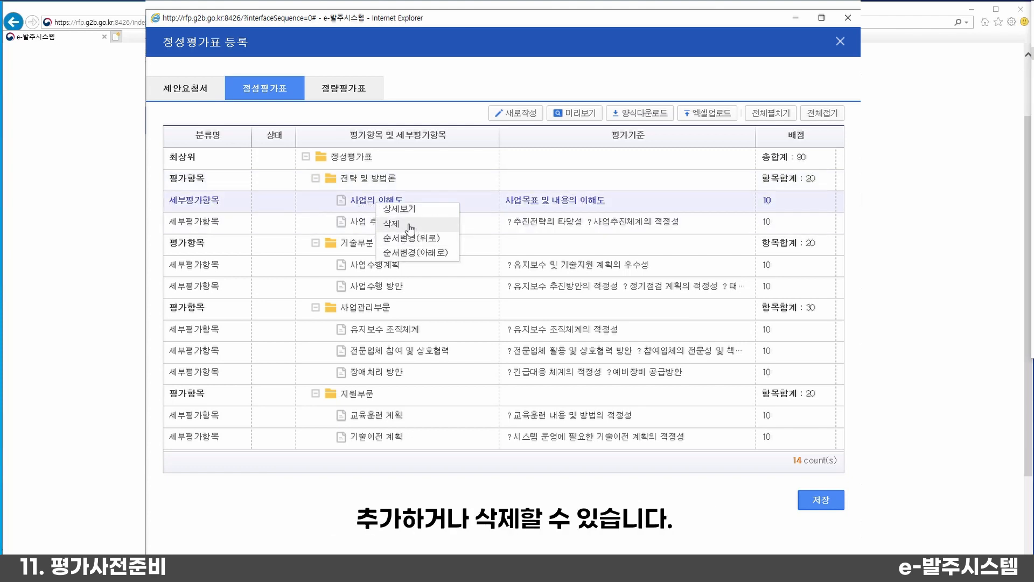
pyautogui.doubleClick(367, 180)
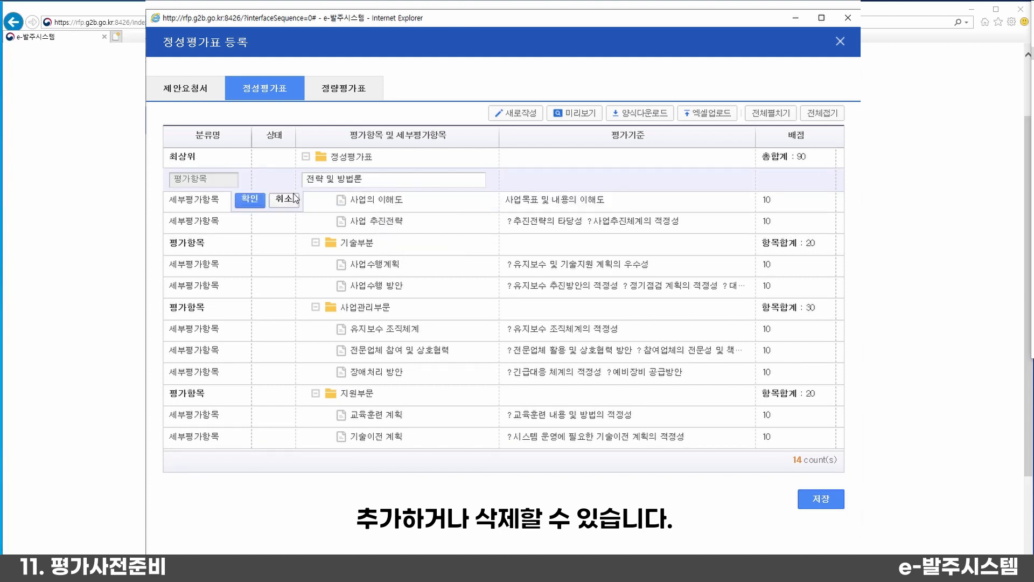
pyautogui.click(294, 199)
pyautogui.rightClick(376, 180)
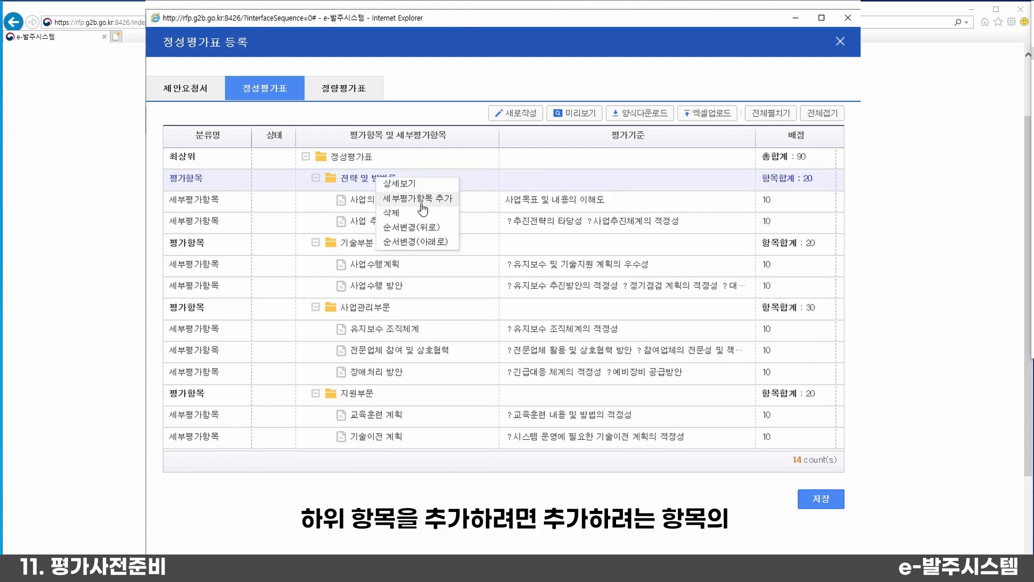
pyautogui.doubleClick(362, 158)
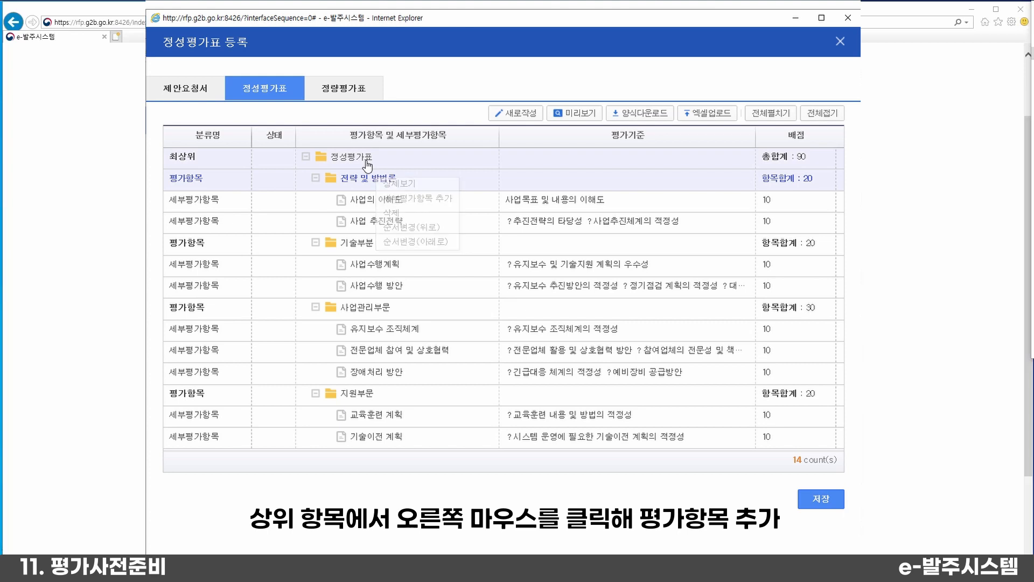
# Add a new 평가항목 named "정보확인" under the top-level 정성평가표 entry.
pyautogui.rightClick(362, 160)
pyautogui.click(394, 166)
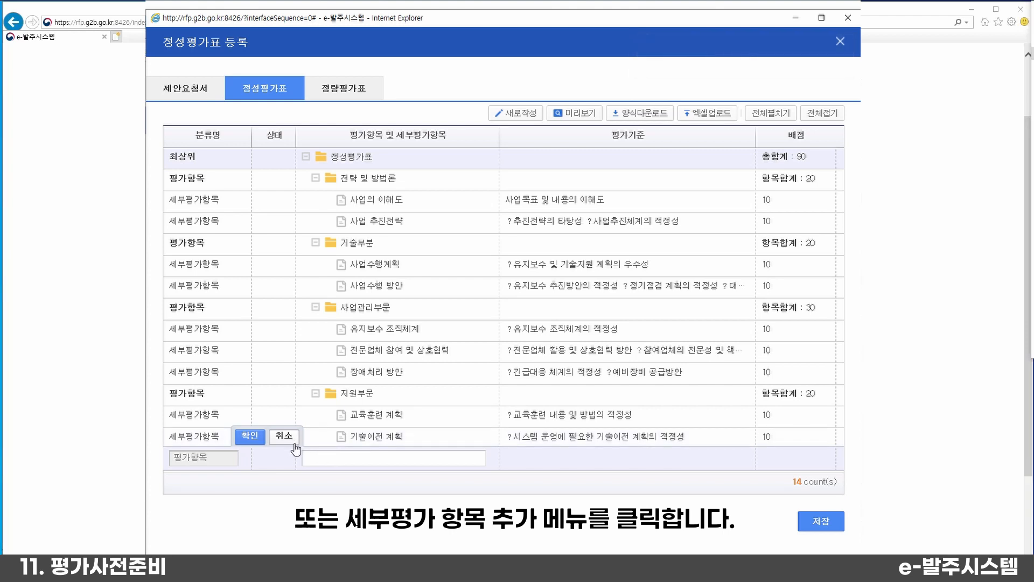
pyautogui.click(329, 465)
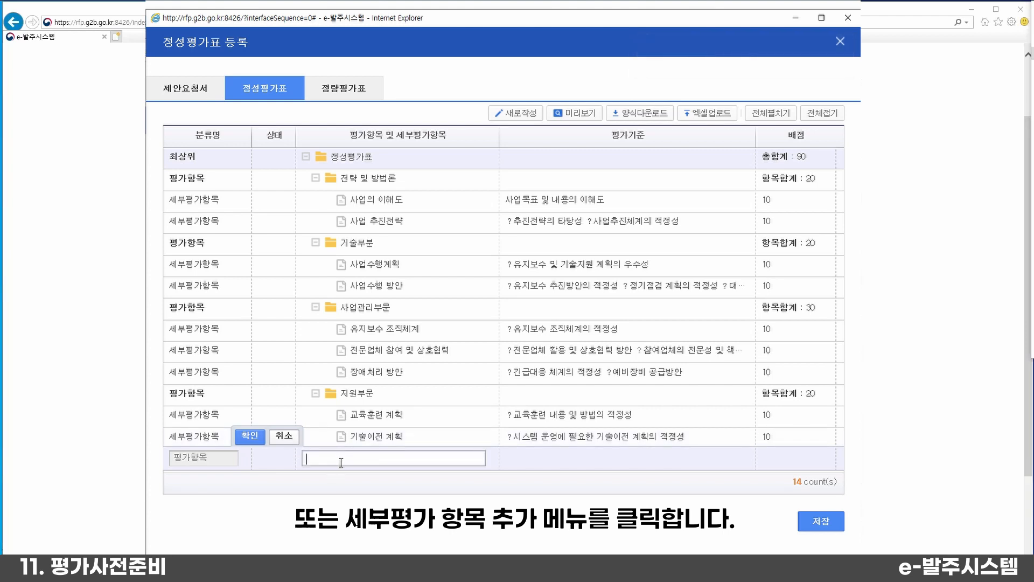
pyautogui.write('f')
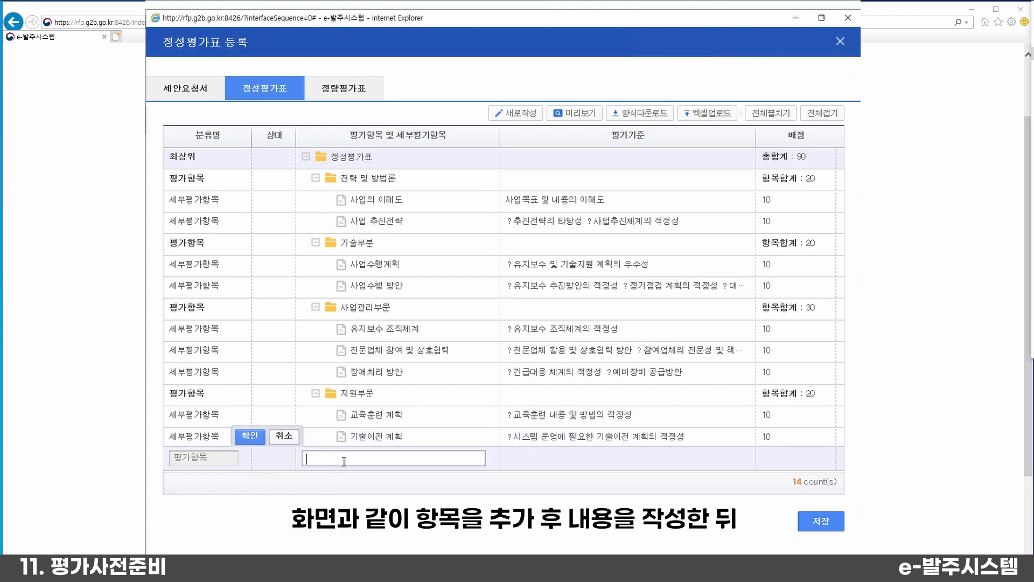
pyautogui.write('ㅓㅇㅂ')
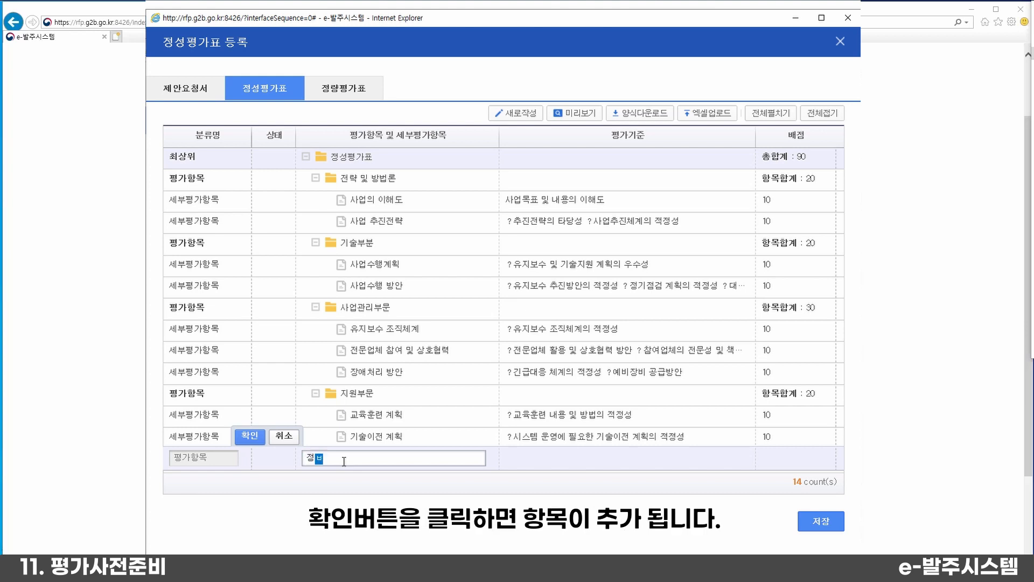
pyautogui.write('ㅗㅎㅘㄱㅇ')
pyautogui.click(256, 439)
pyautogui.click(241, 440)
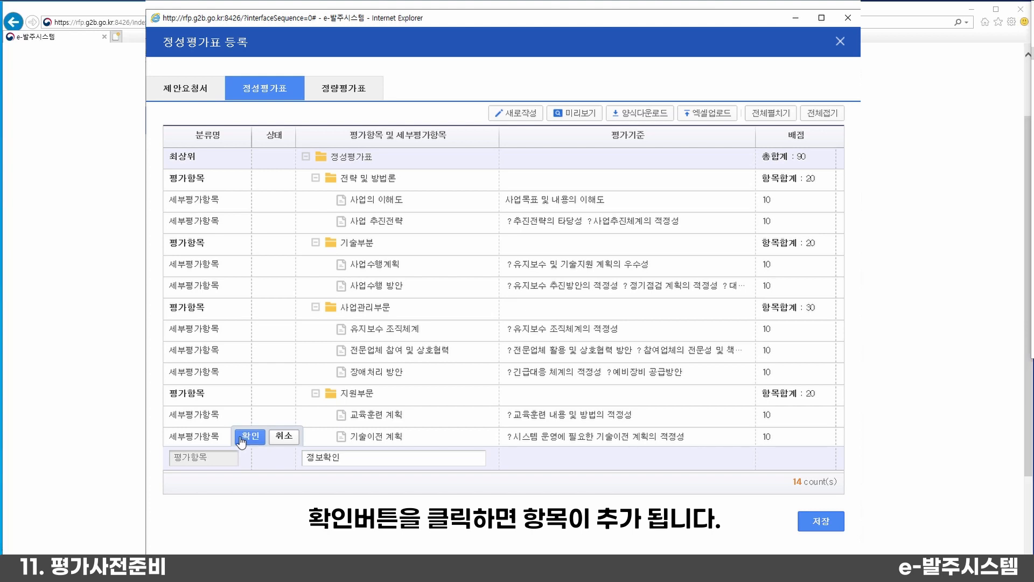
# Add a 세부평가항목 named "정보항목 1" under 정보확인 with 평가기준 "111" and 배점 1.
pyautogui.rightClick(362, 458)
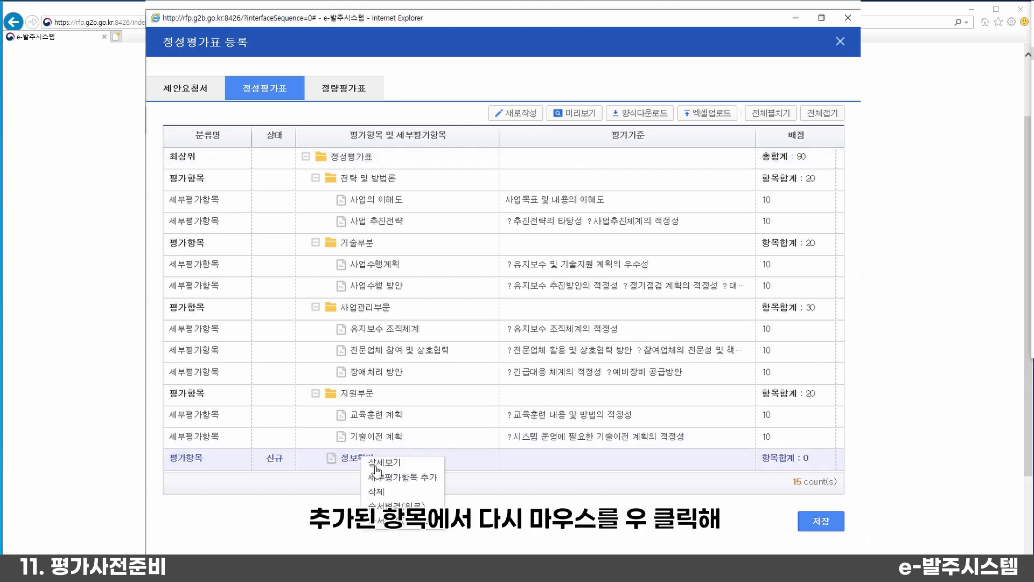
pyautogui.click(403, 477)
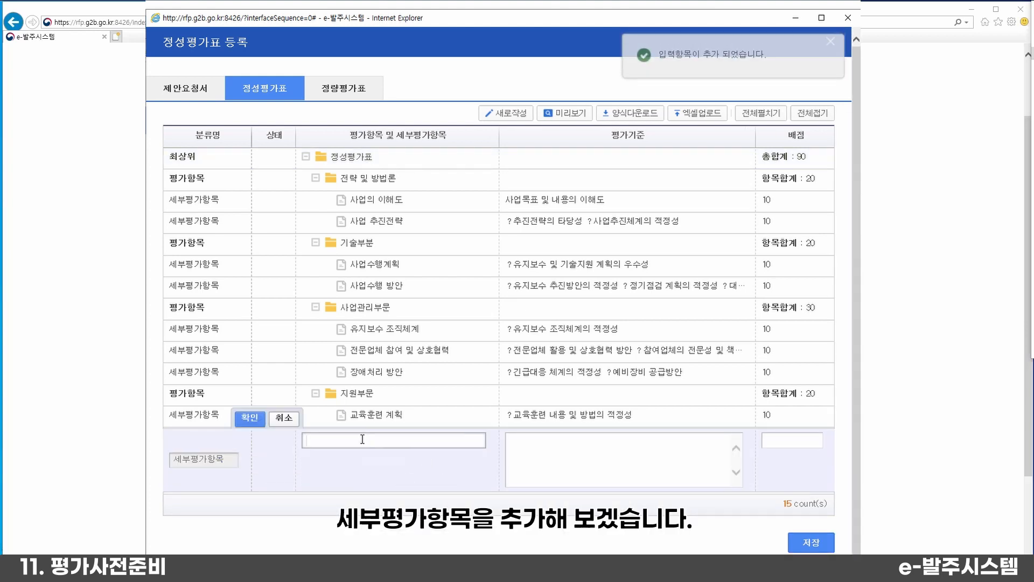
pyautogui.write('정보')
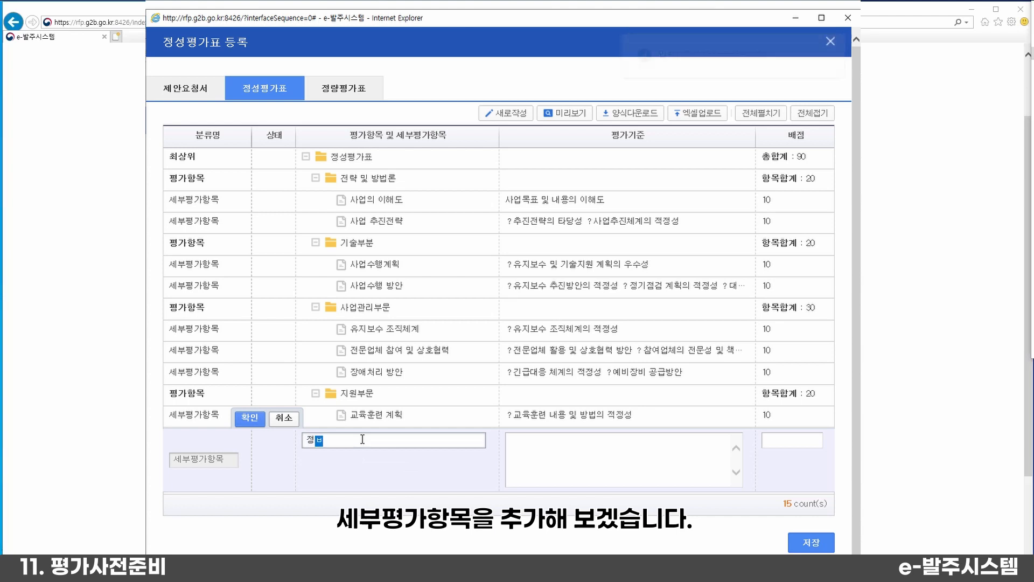
pyautogui.write('항목')
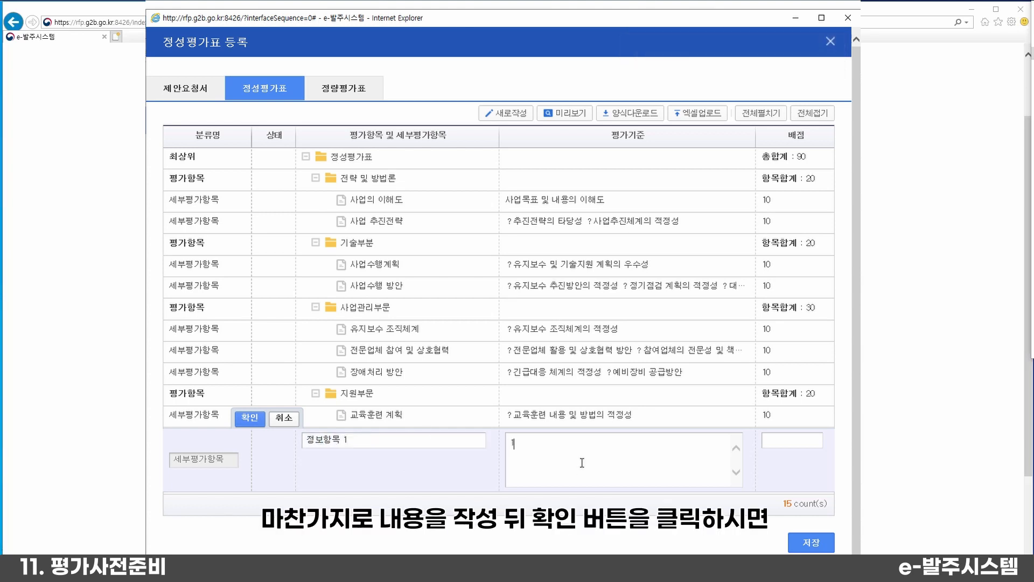
pyautogui.write('11')
pyautogui.click(771, 440)
pyautogui.write('1')
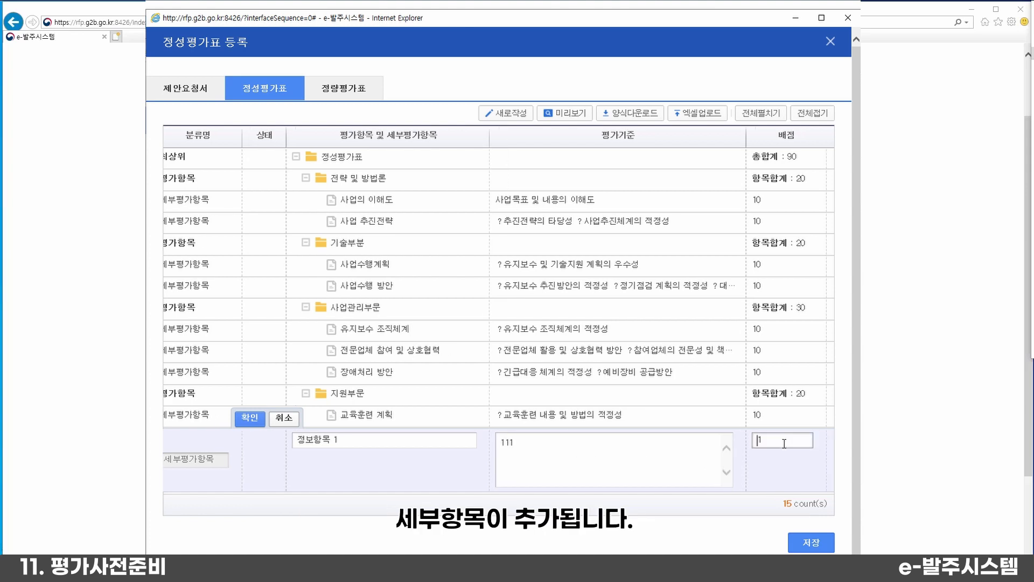
pyautogui.click(256, 419)
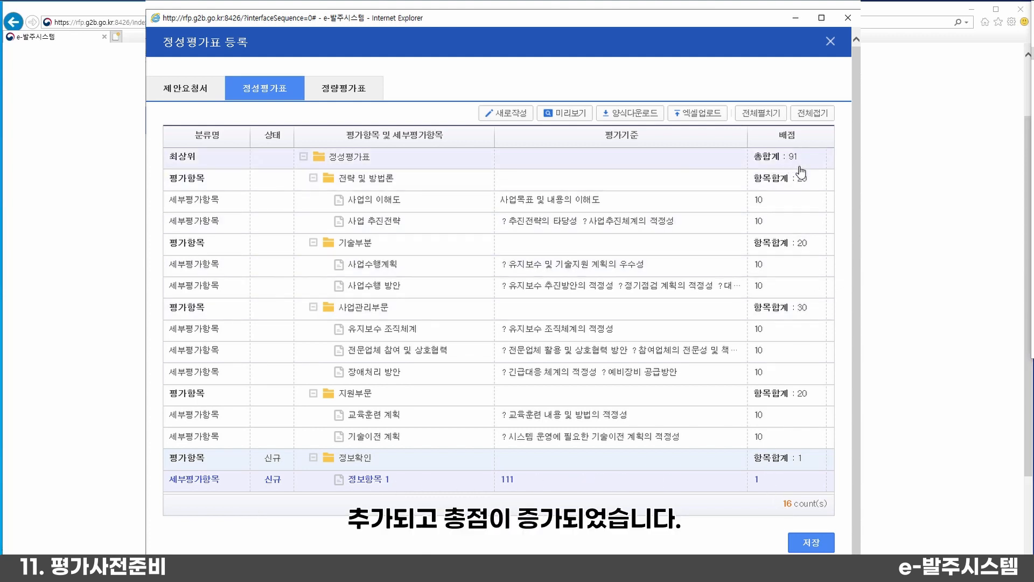
# Open the 정보확인 item for editing, cancel the edit, and delete the item from the qualitative evaluation sheet.
pyautogui.click(353, 462)
pyautogui.click(284, 438)
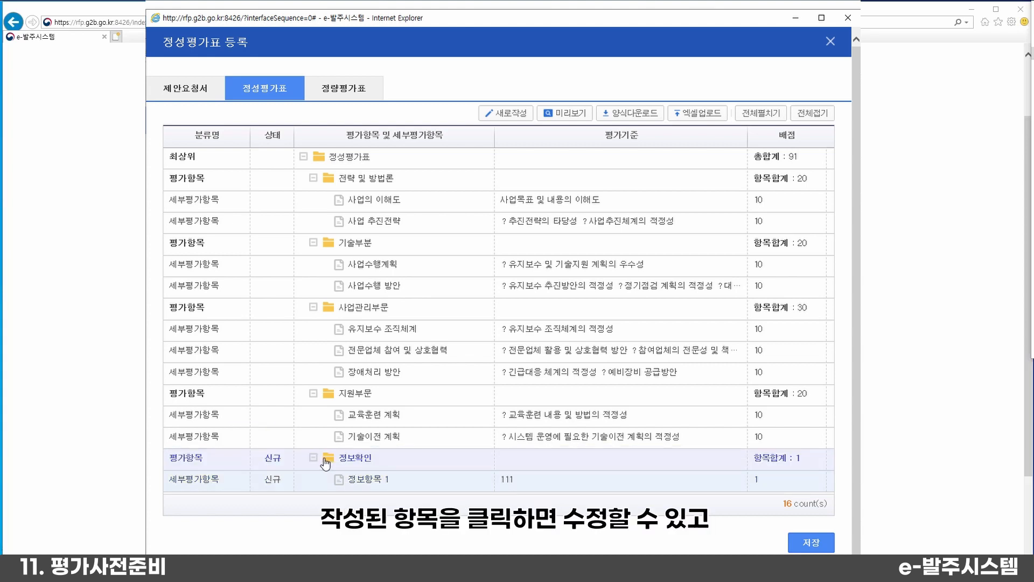
pyautogui.rightClick(323, 459)
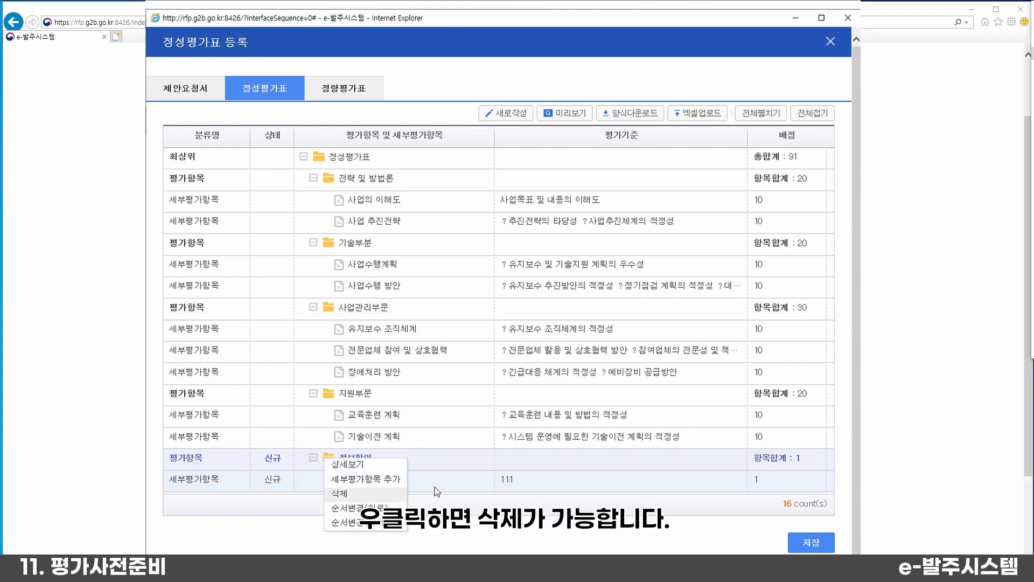
pyautogui.click(339, 492)
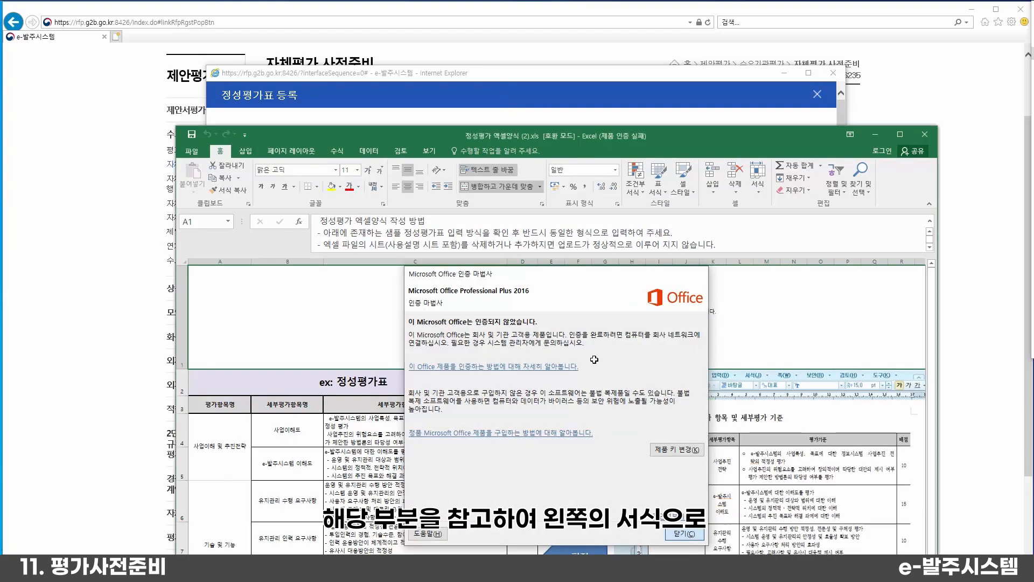
# Dismiss the Office activation wizard and review the sample table on the guide sheet of "정성평가 엑셀양식 (2).xls".
pyautogui.click(680, 534)
pyautogui.moveTo(529, 138); pyautogui.dragTo(493, 33)
pyautogui.scroll(-3, 412, 364)
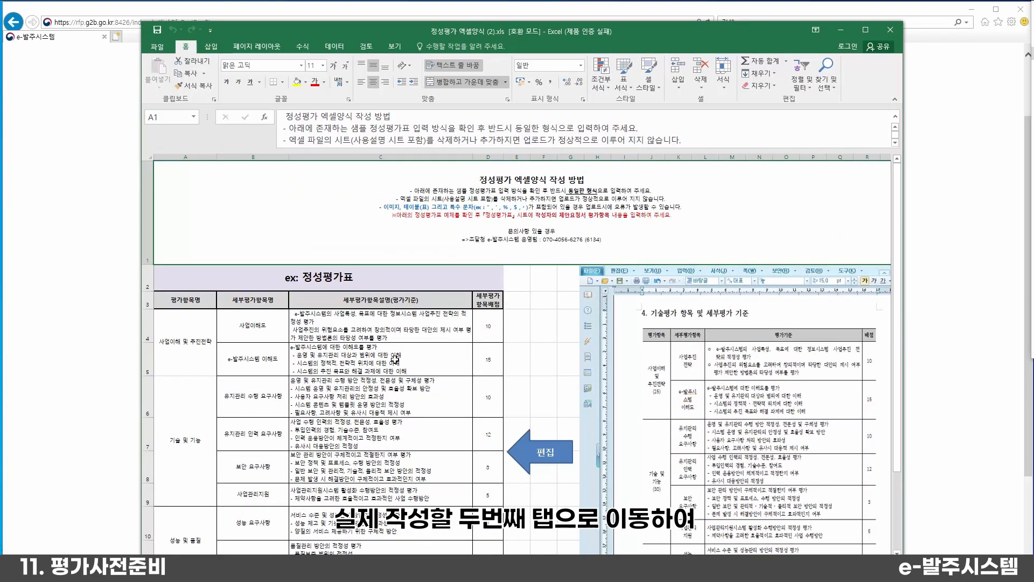
pyautogui.scroll(-3, 399, 379)
pyautogui.scroll(-1, 399, 379)
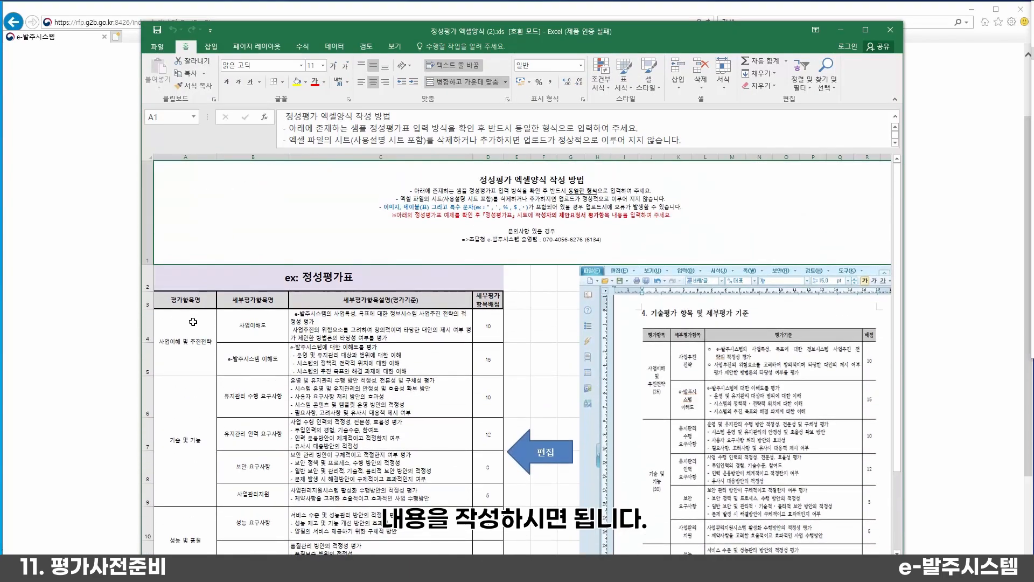
# Copy the sample evaluation items from the guide sheet into the blank 정성평가표 sheet, and close the workbook without saving.
pyautogui.moveTo(189, 341); pyautogui.dragTo(501, 529)
pyautogui.hotkey('ctrl', 'c')
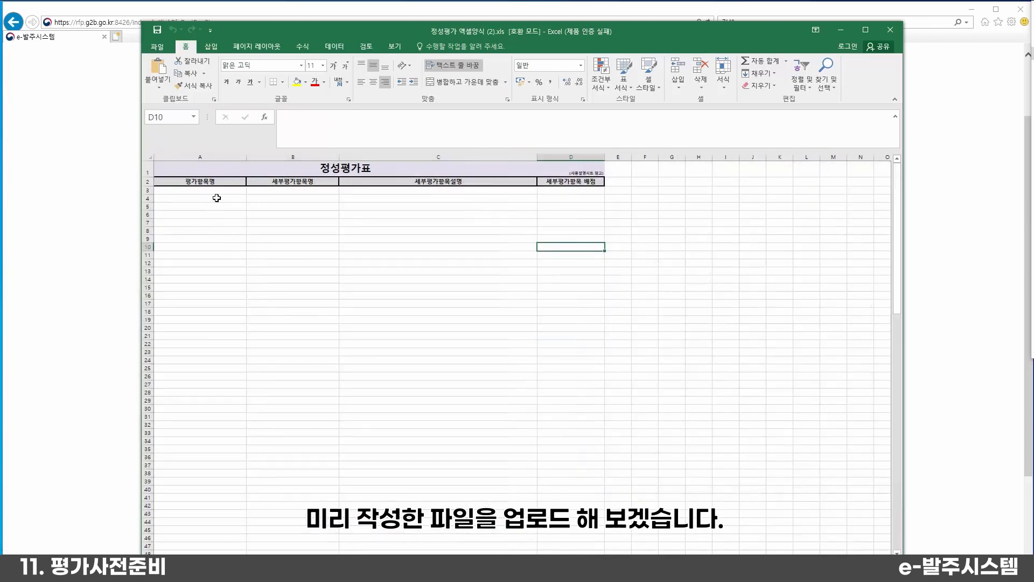
pyautogui.click(217, 198)
pyautogui.hotkey('ctrl', 'v')
pyautogui.click(617, 435)
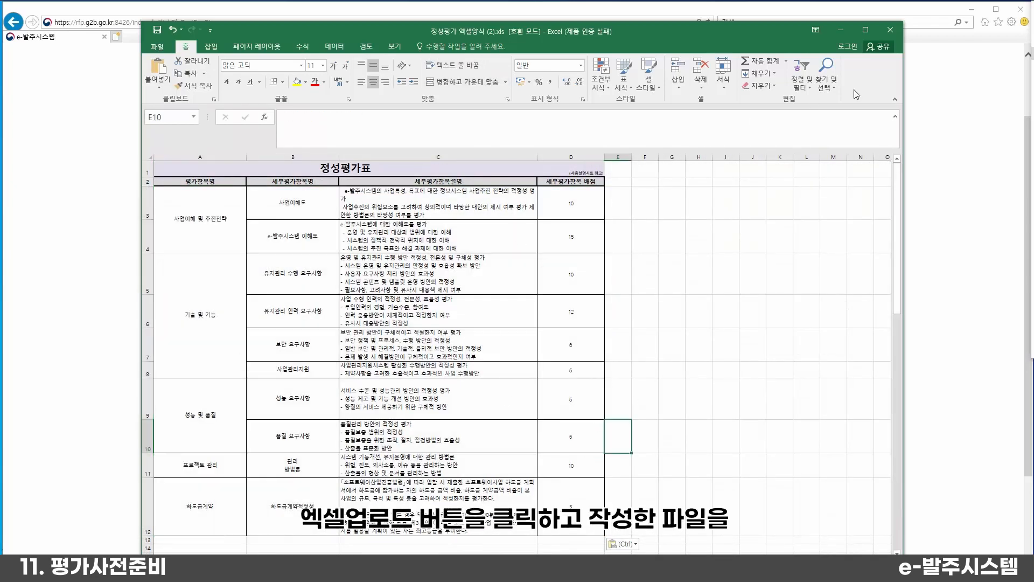
pyautogui.click(891, 37)
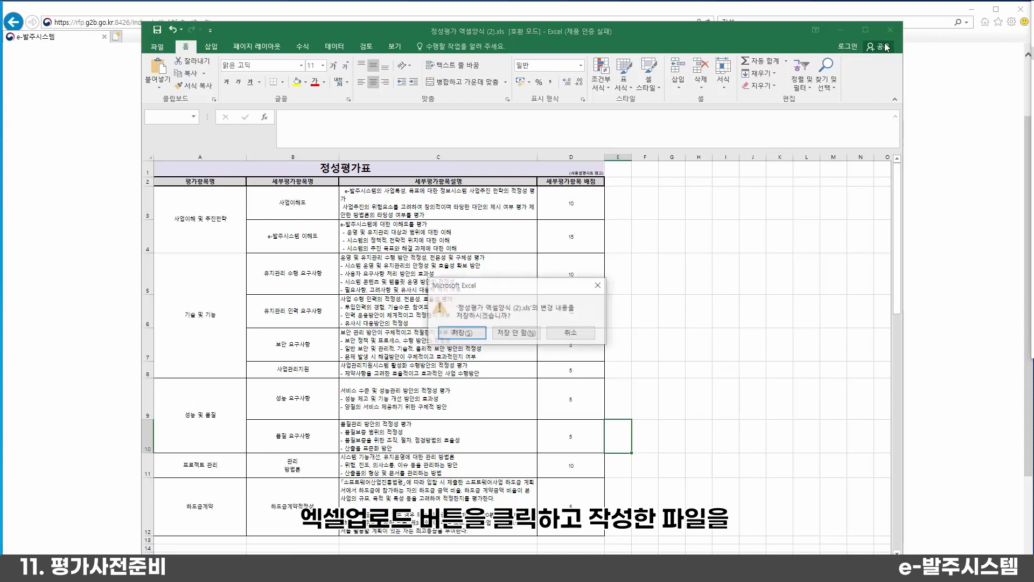
pyautogui.click(517, 334)
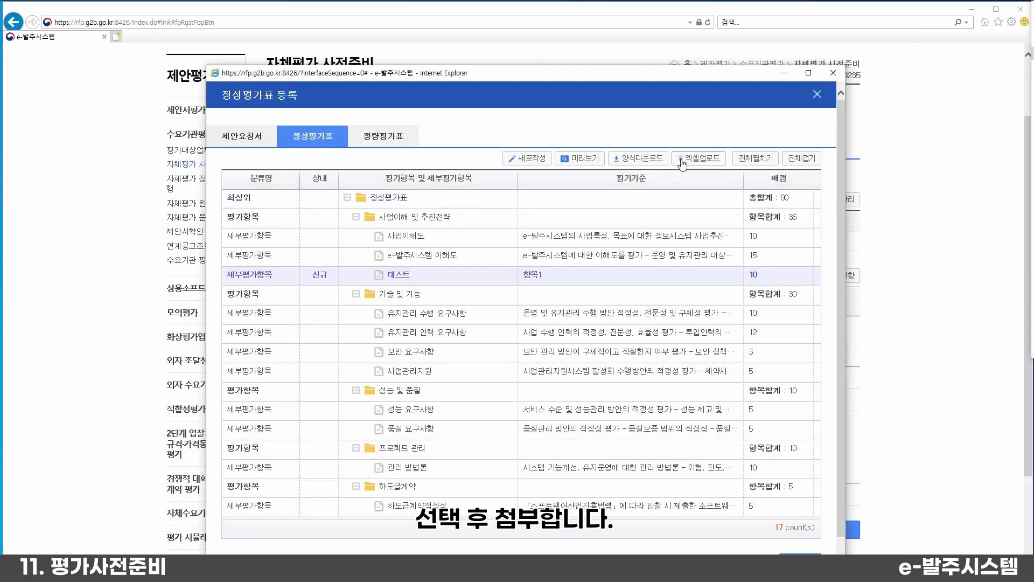
# Attach the file "정성평가 엑셀양식 (1).xls" to the qualitative evaluation sheet and run the Excel upload.
pyautogui.click(691, 161)
pyautogui.click(672, 186)
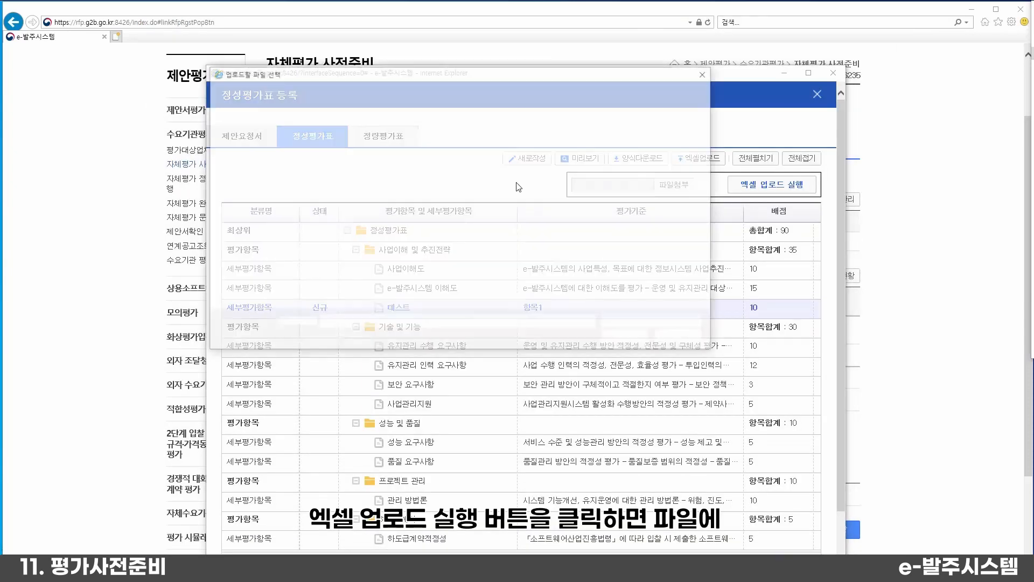
pyautogui.click(401, 155)
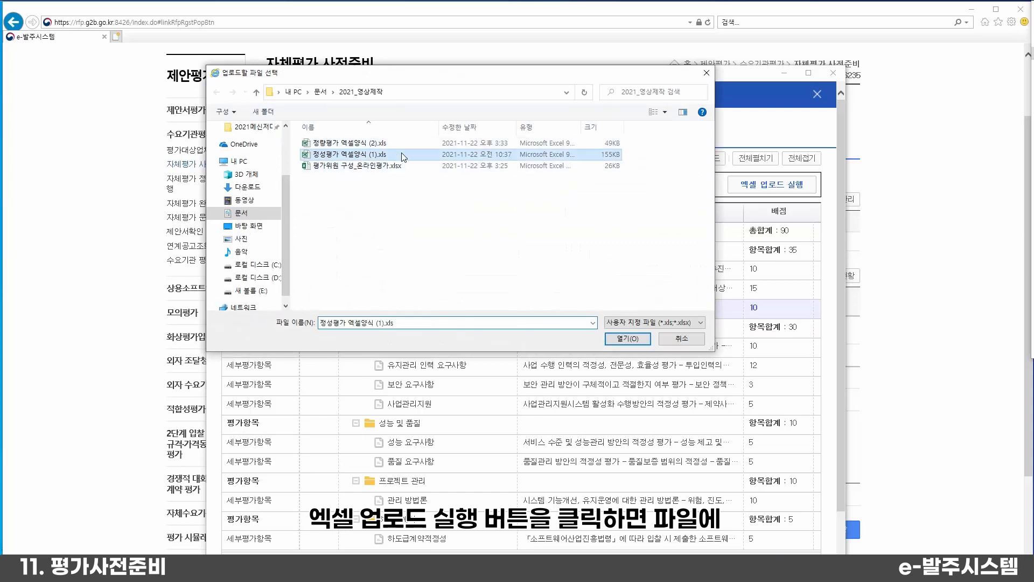
pyautogui.click(628, 338)
pyautogui.click(760, 185)
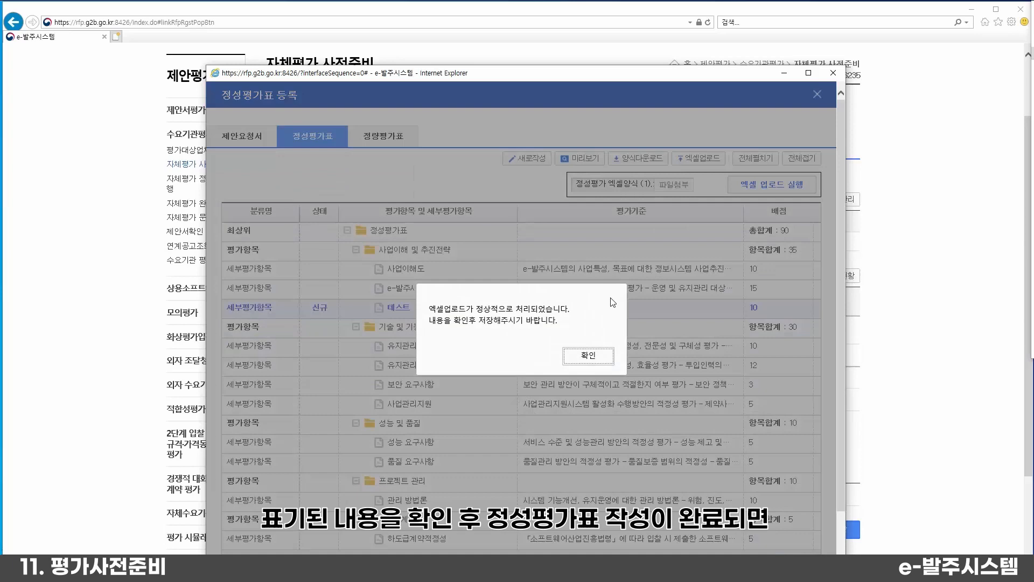
pyautogui.click(588, 355)
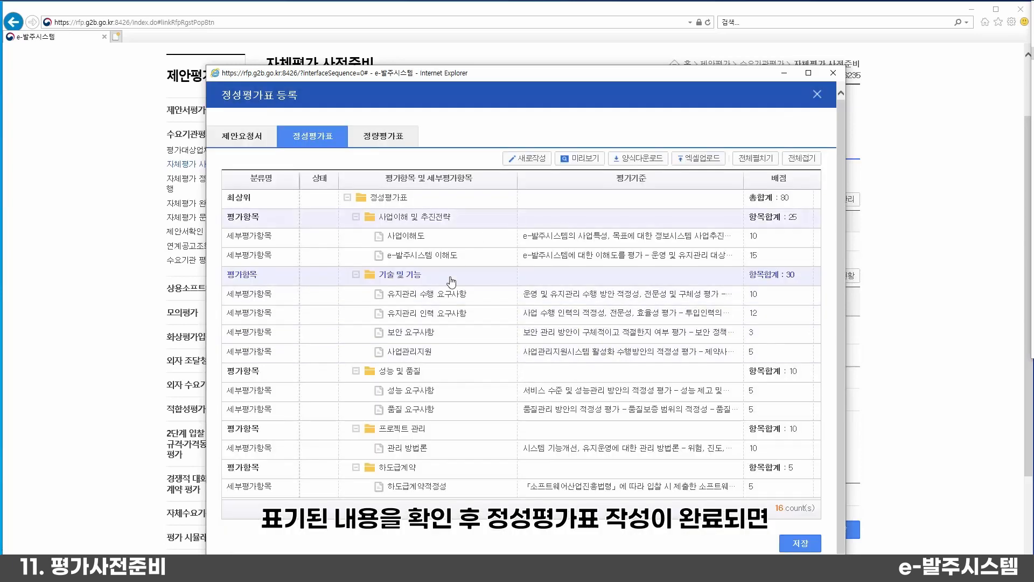
# Save the uploaded 정성평가표 and confirm the save.
pyautogui.click(800, 544)
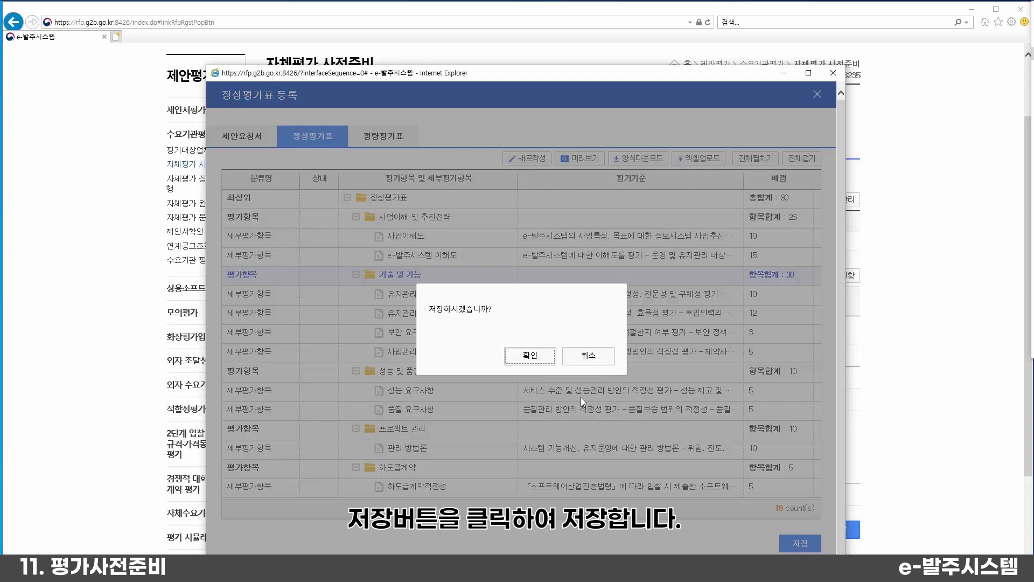
pyautogui.click(531, 357)
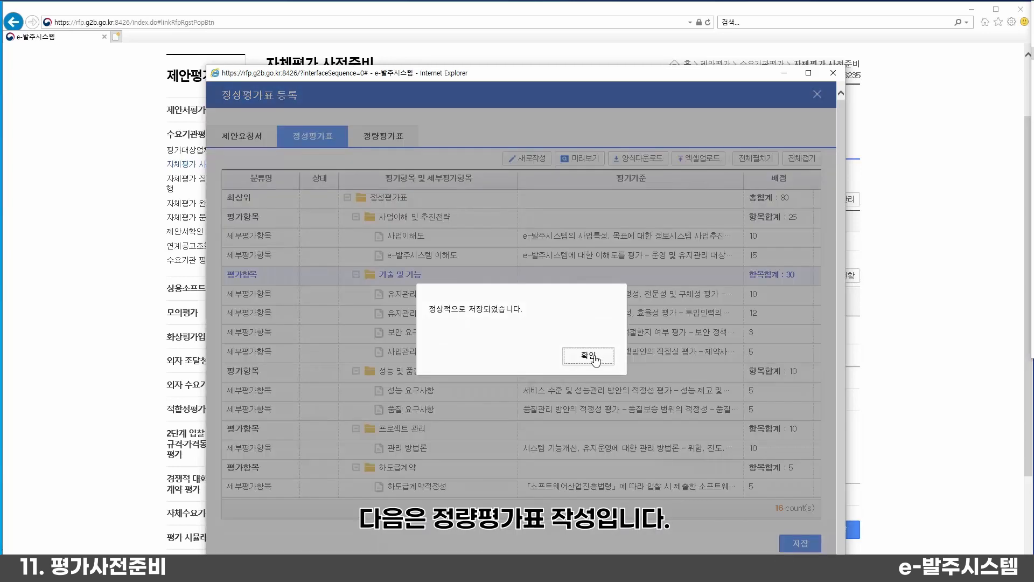
pyautogui.click(588, 356)
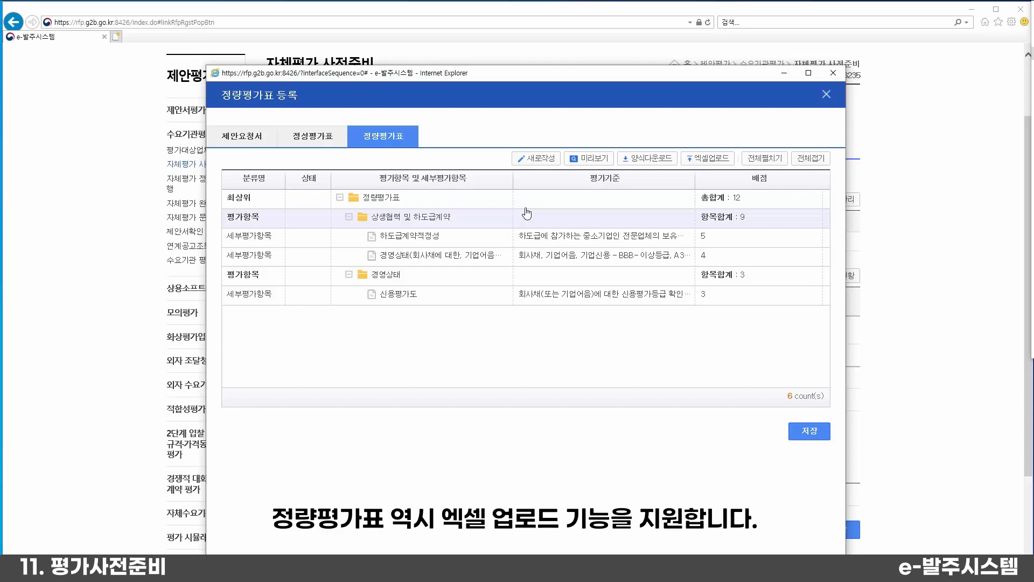
# Attach the file "정량평가 엑셀양식 (2).xls" to the 정량평가표 and run the Excel upload.
pyautogui.click(711, 158)
pyautogui.click(680, 185)
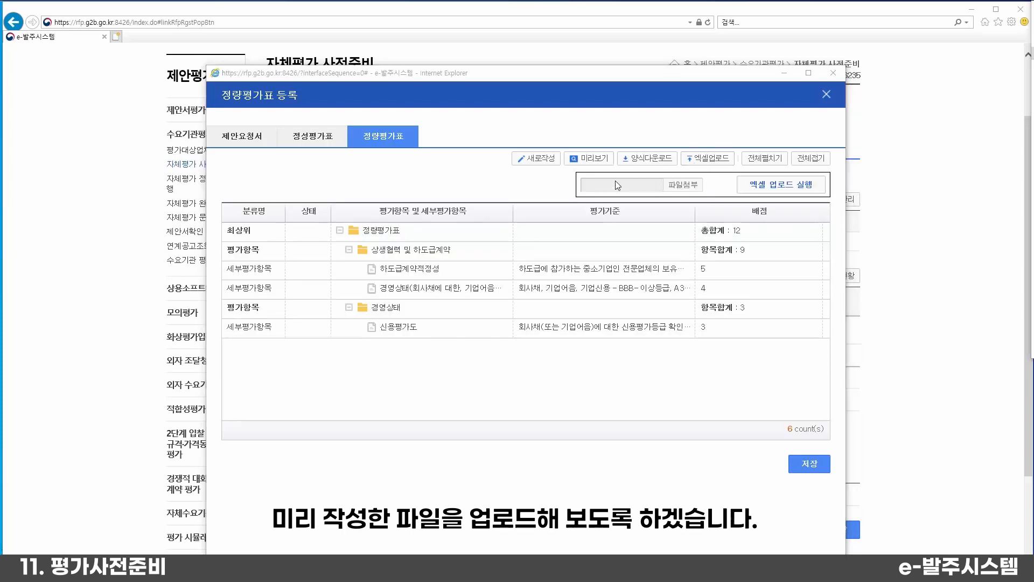
pyautogui.doubleClick(349, 145)
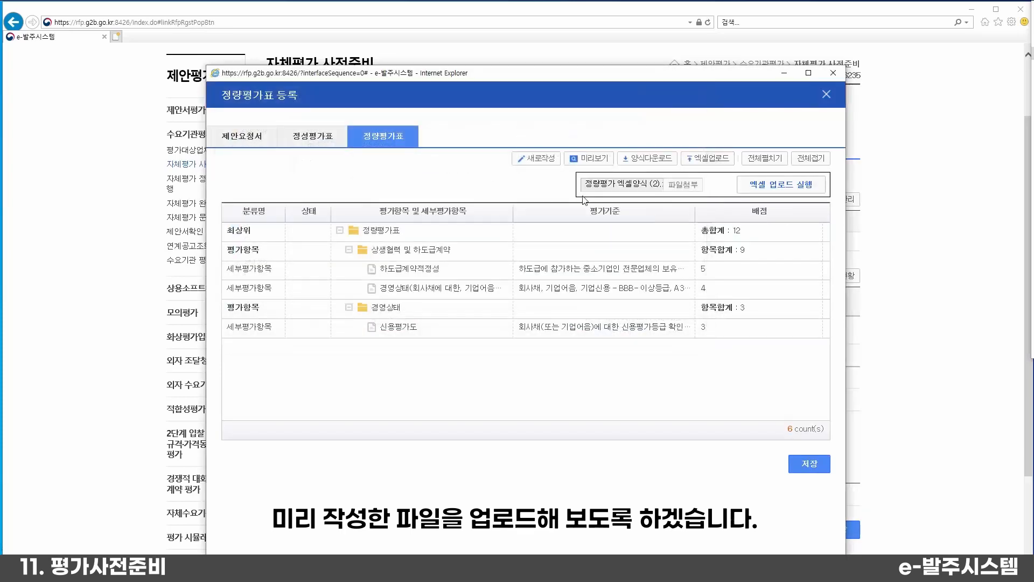
pyautogui.click(743, 188)
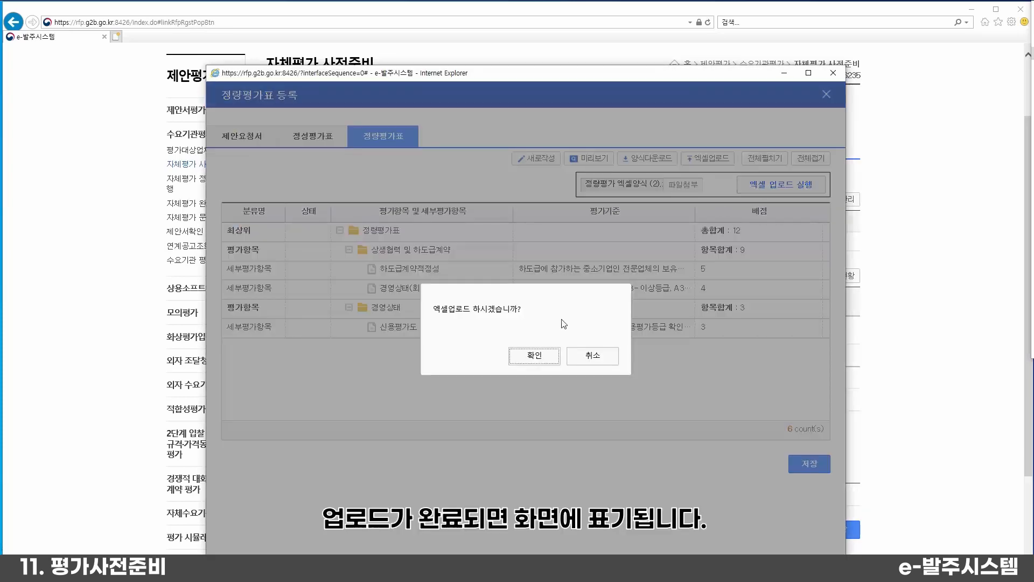
pyautogui.click(538, 356)
pyautogui.click(599, 357)
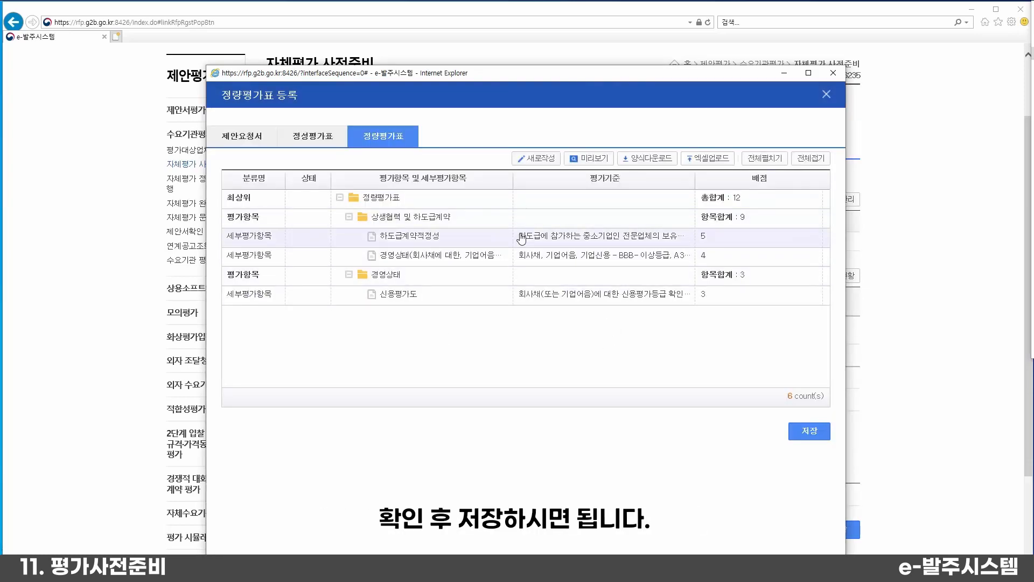
# Close the 정량평가표 registration window and review the registered 정성평가항목 and 정량평가항목 under 평가항목.
pyautogui.click(833, 73)
pyautogui.click(509, 152)
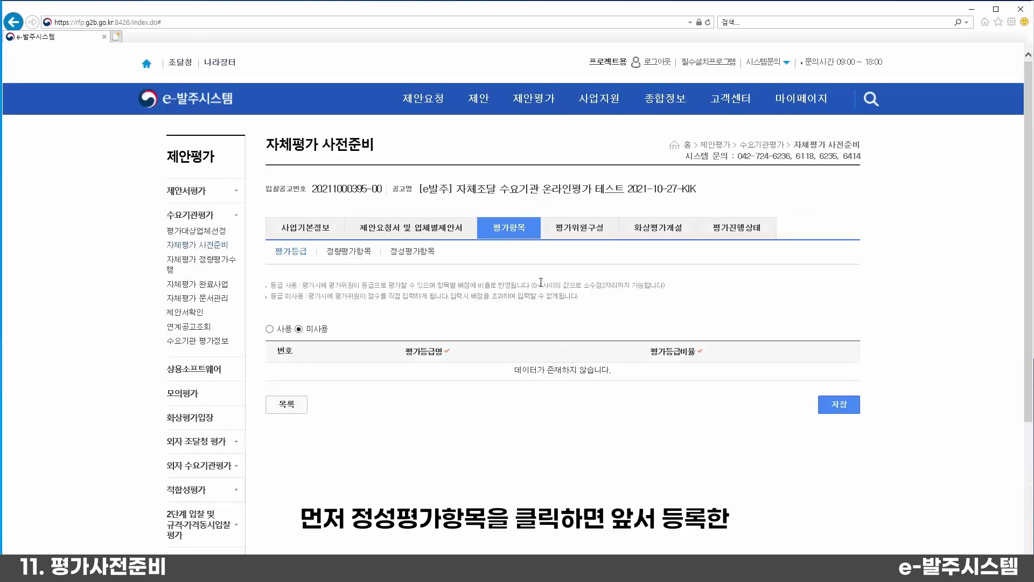
pyautogui.click(405, 252)
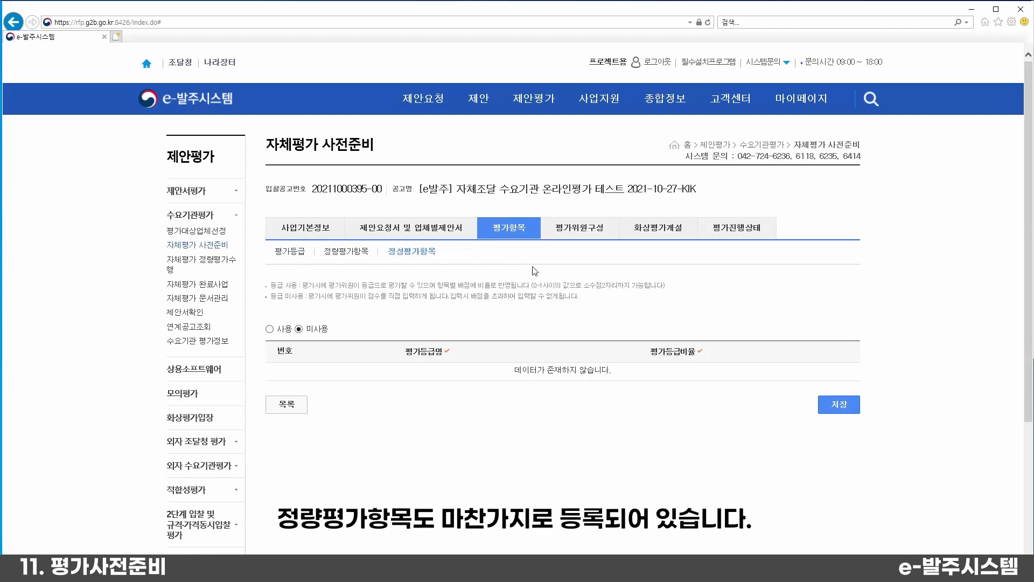
pyautogui.scroll(-5, 532, 272)
pyautogui.scroll(5, 525, 289)
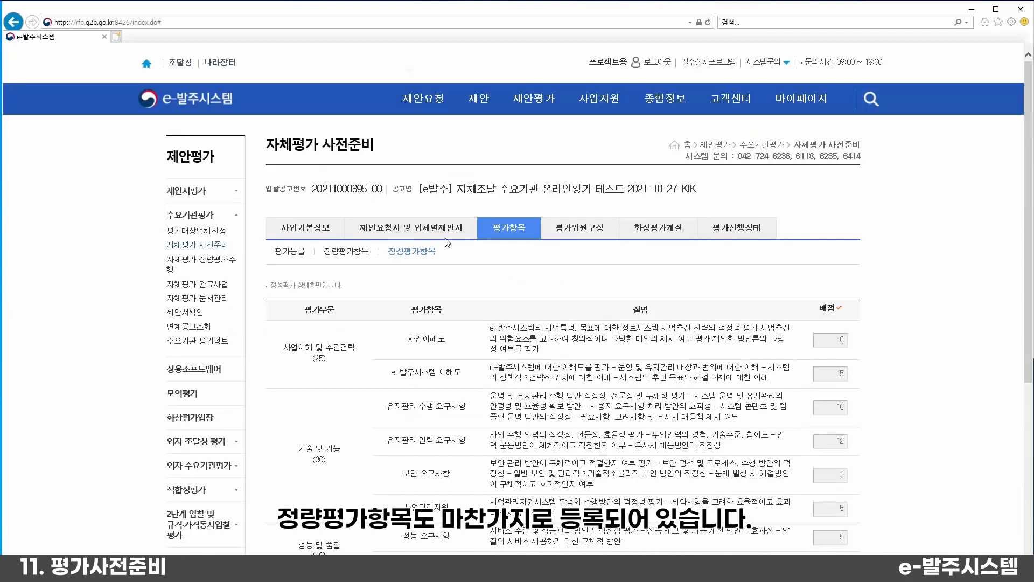
pyautogui.click(362, 254)
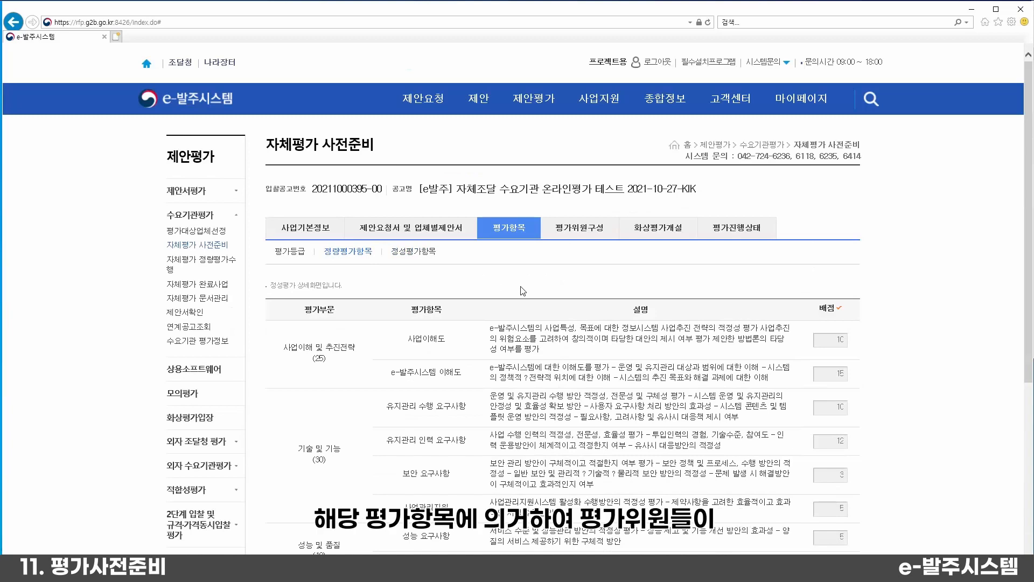
pyautogui.scroll(-2, 521, 290)
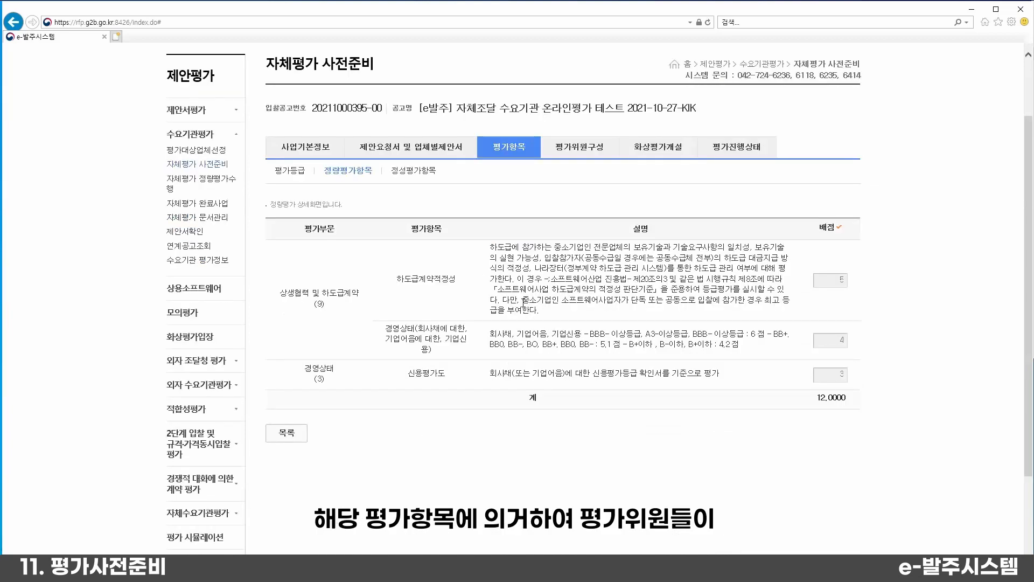
# Set 평가등급 to 사용 and add the first evaluation grade, 매우우수, with a ratio of 1.
pyautogui.click(298, 181)
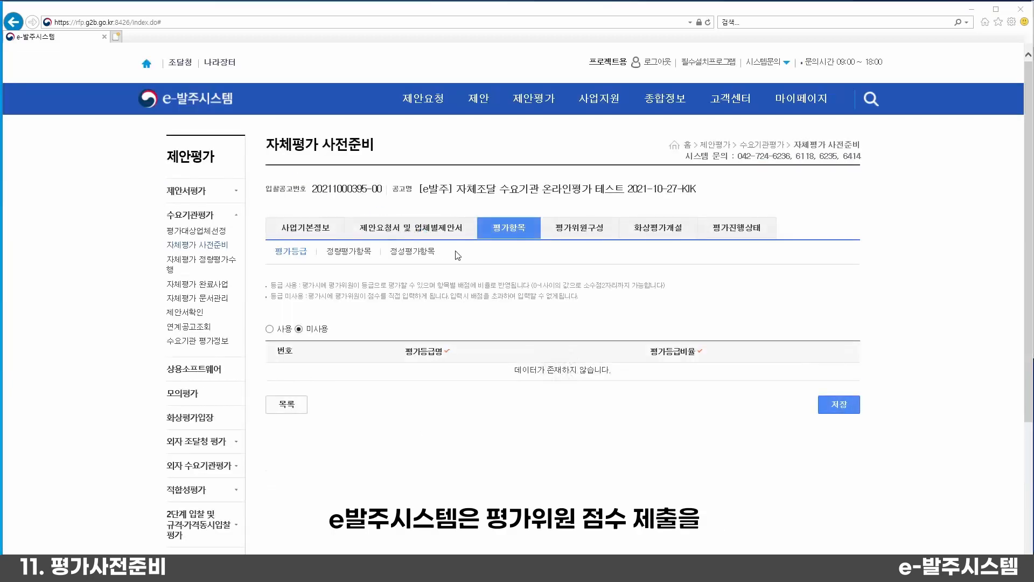
pyautogui.scroll(-2, 476, 264)
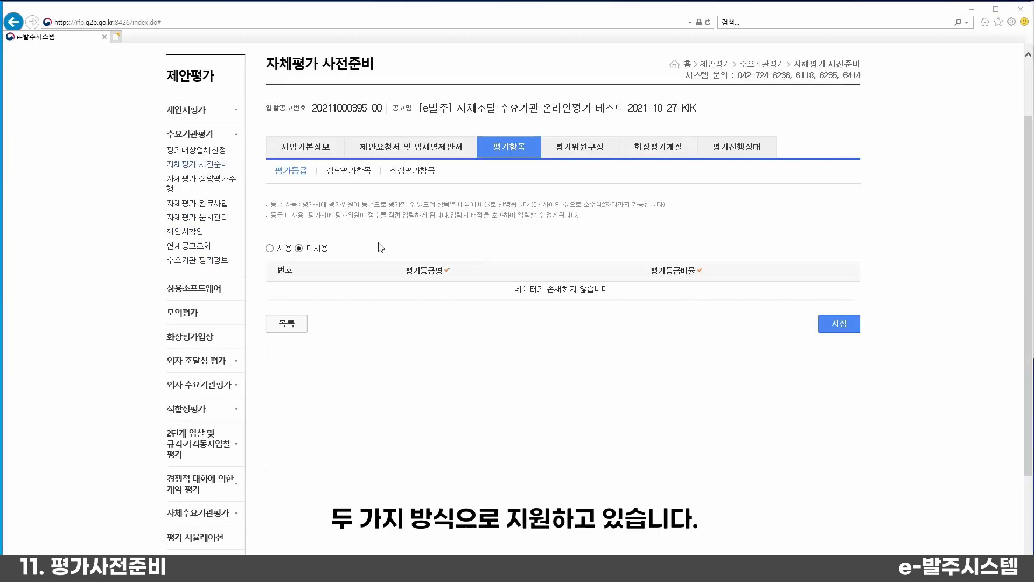
pyautogui.click(270, 249)
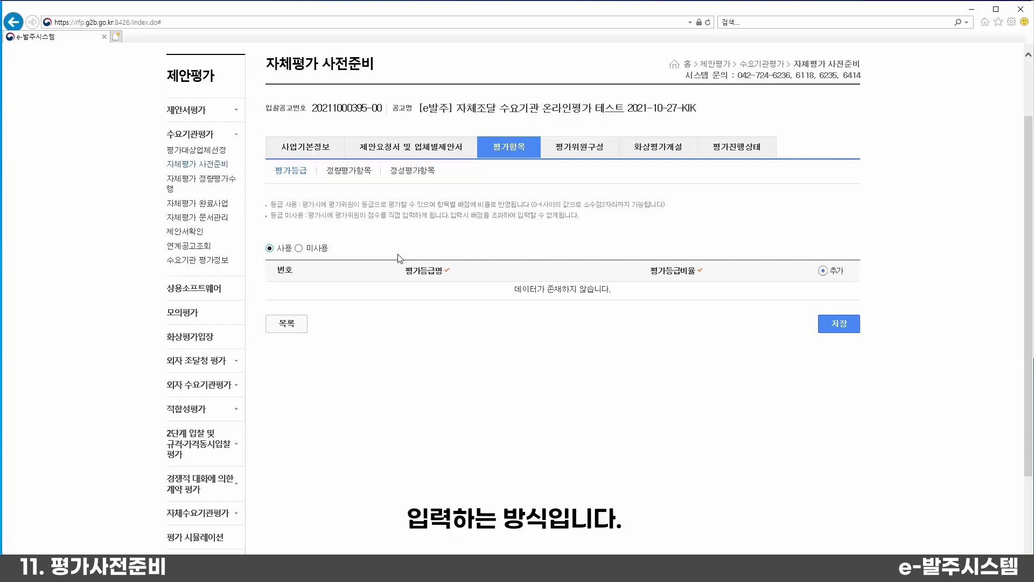
pyautogui.click(301, 249)
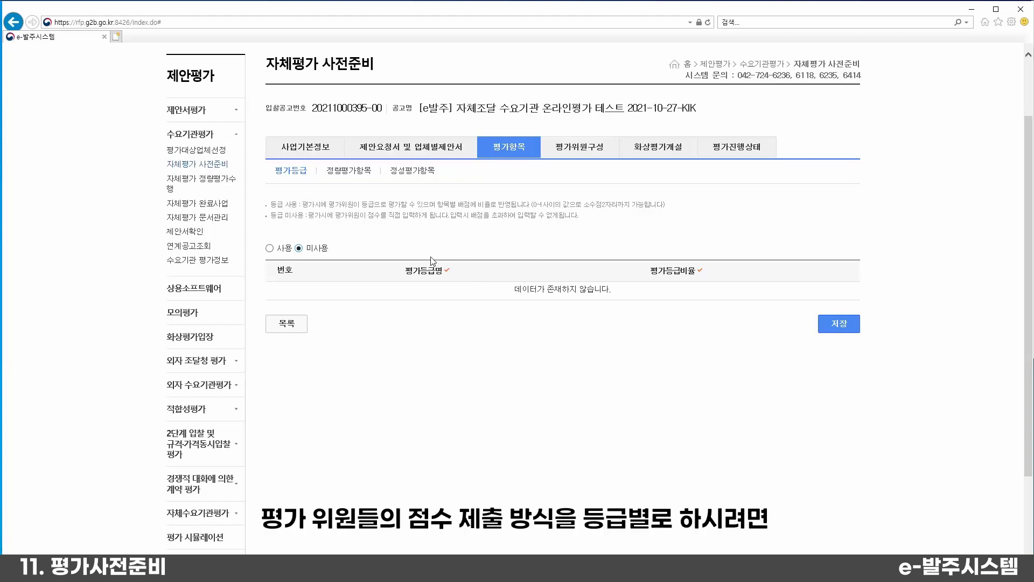
pyautogui.click(269, 248)
pyautogui.click(835, 275)
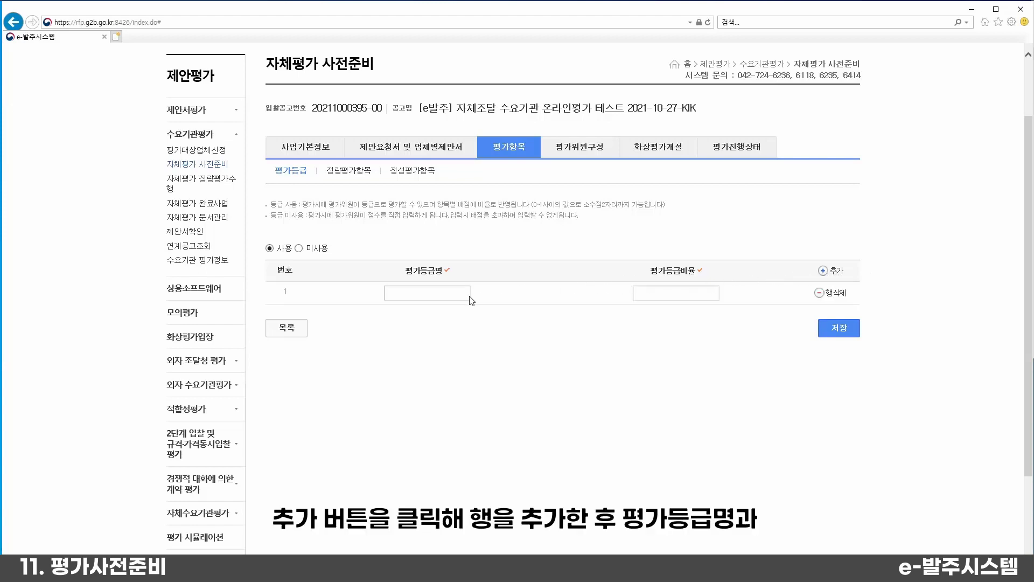
pyautogui.write('ㅁ')
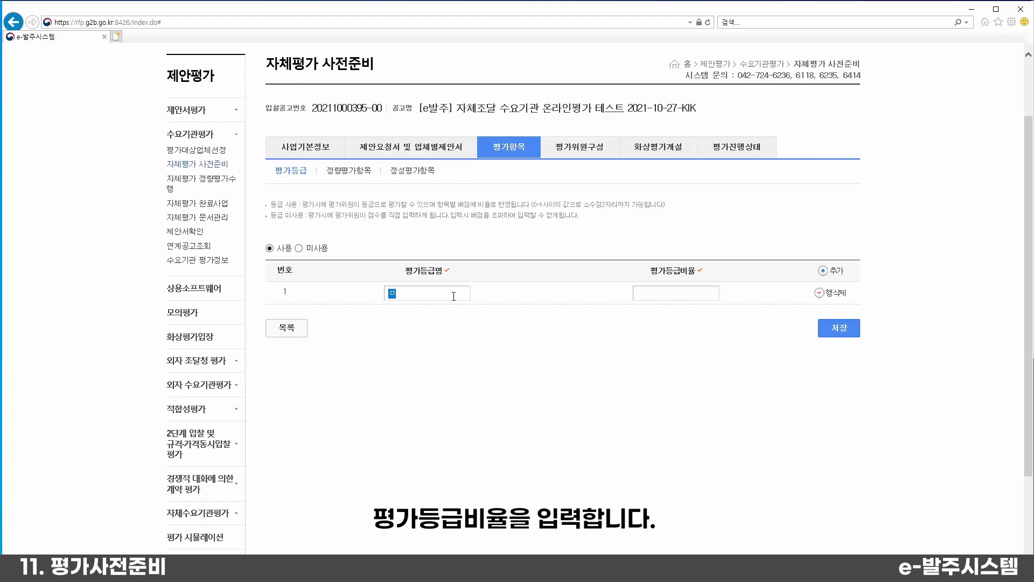
pyautogui.write('우우수')
pyautogui.press('Tab')
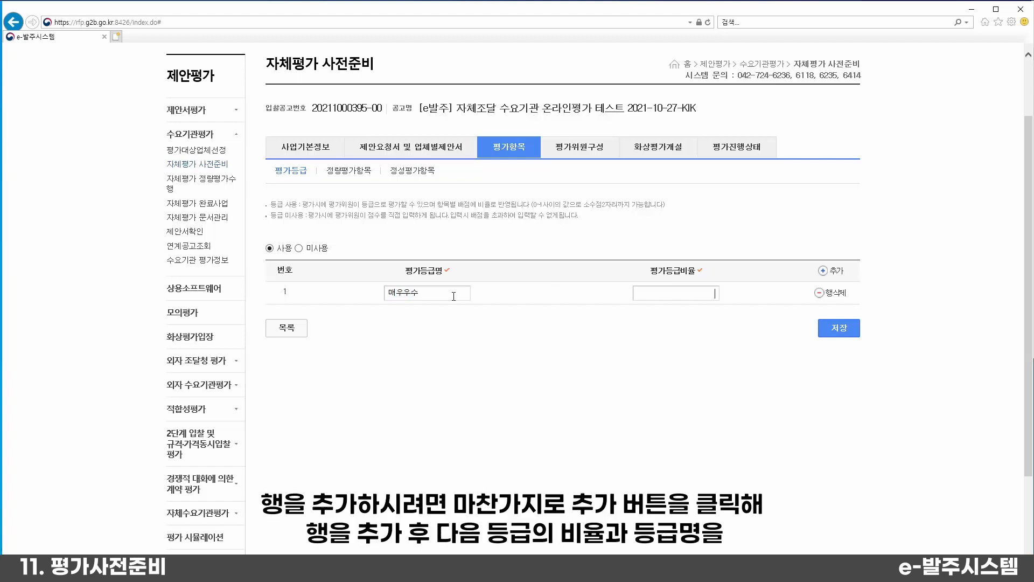
pyautogui.write('1')
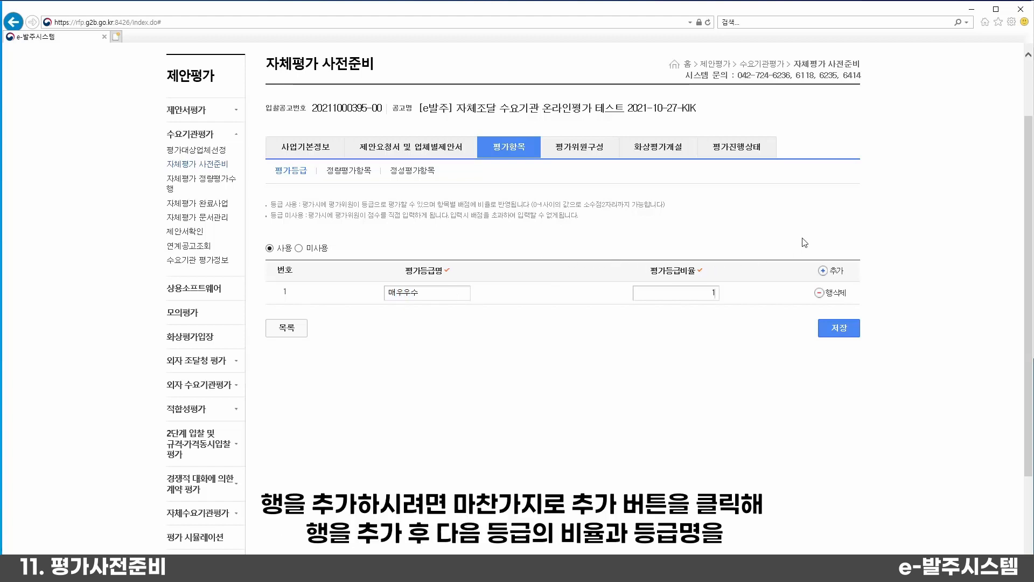
# Add two more evaluation grades: 우수 with a ratio of 0.9 and 보통 with a ratio of 0.8.
pyautogui.click(832, 272)
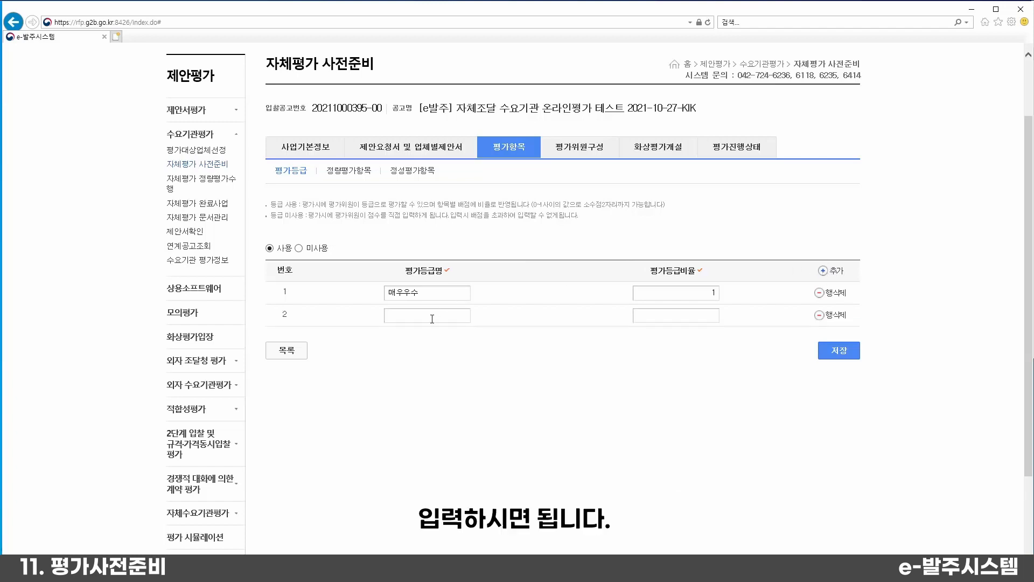
pyautogui.write('우수')
pyautogui.press('Tab')
pyautogui.write('0.9')
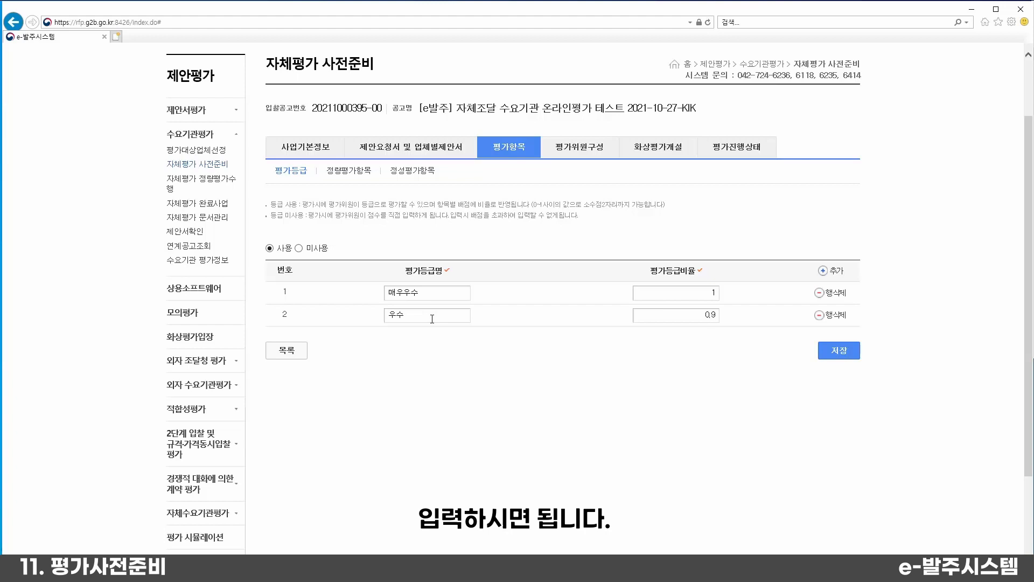
pyautogui.click(833, 272)
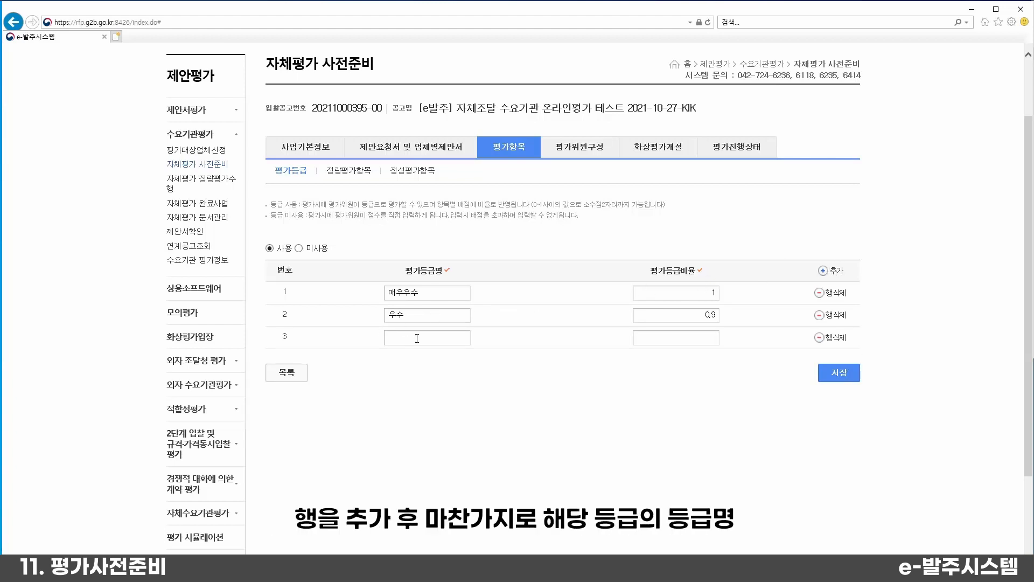
pyautogui.write('보통')
pyautogui.click(696, 338)
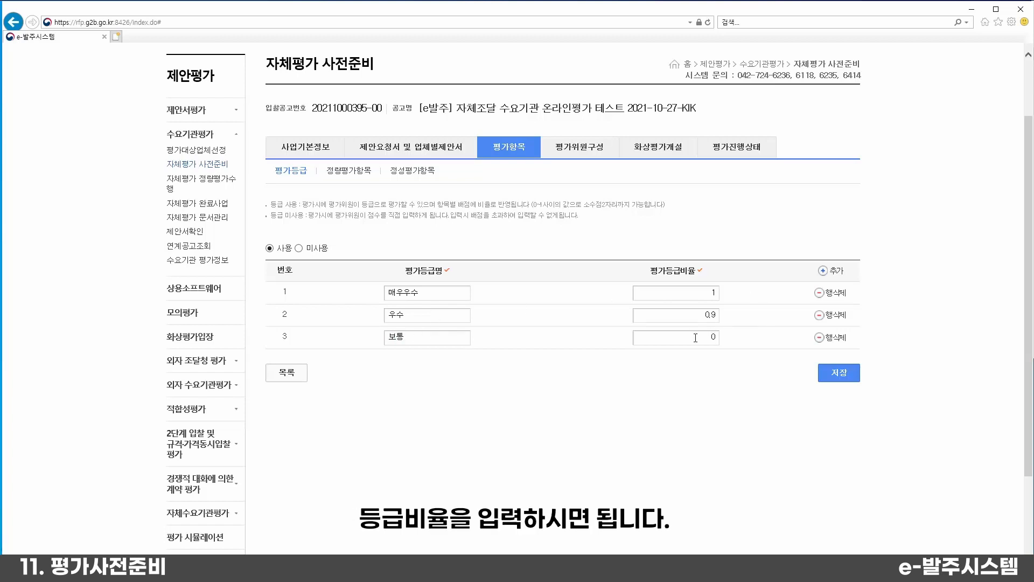
pyautogui.write('0.8')
# Add the fourth and fifth evaluation grades: 미흡 with a ratio of 0.7 and 매우미흡 with 0.6.
pyautogui.click(835, 277)
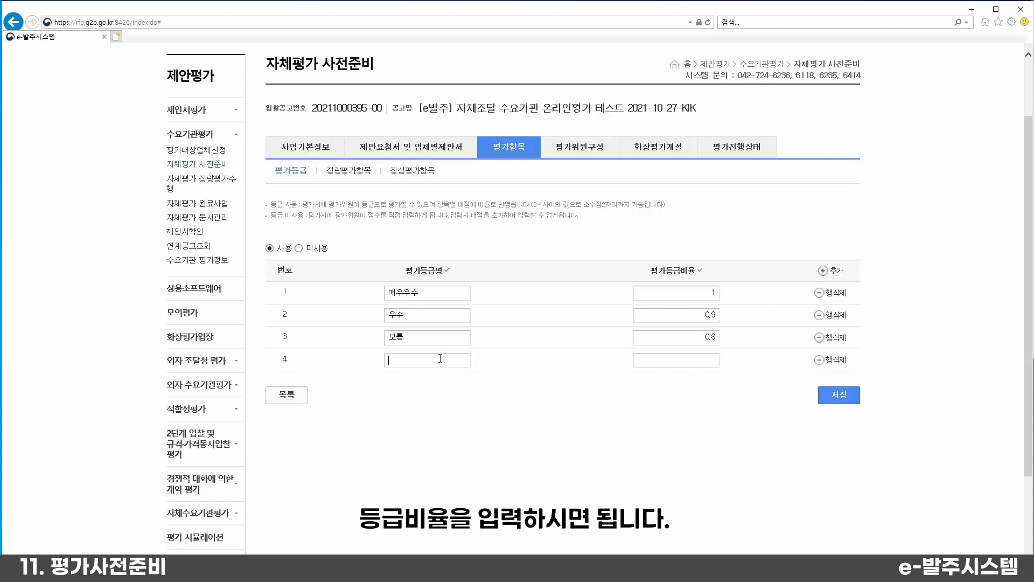
pyautogui.write('ㅁ')
pyautogui.write('흡')
pyautogui.click(702, 360)
pyautogui.write('0.')
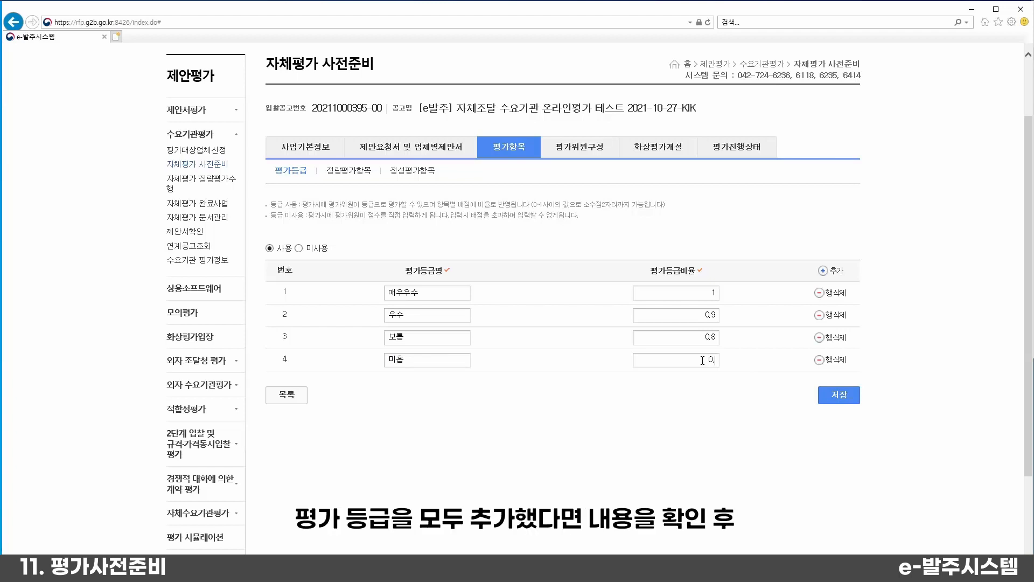
pyautogui.write('7')
pyautogui.click(823, 271)
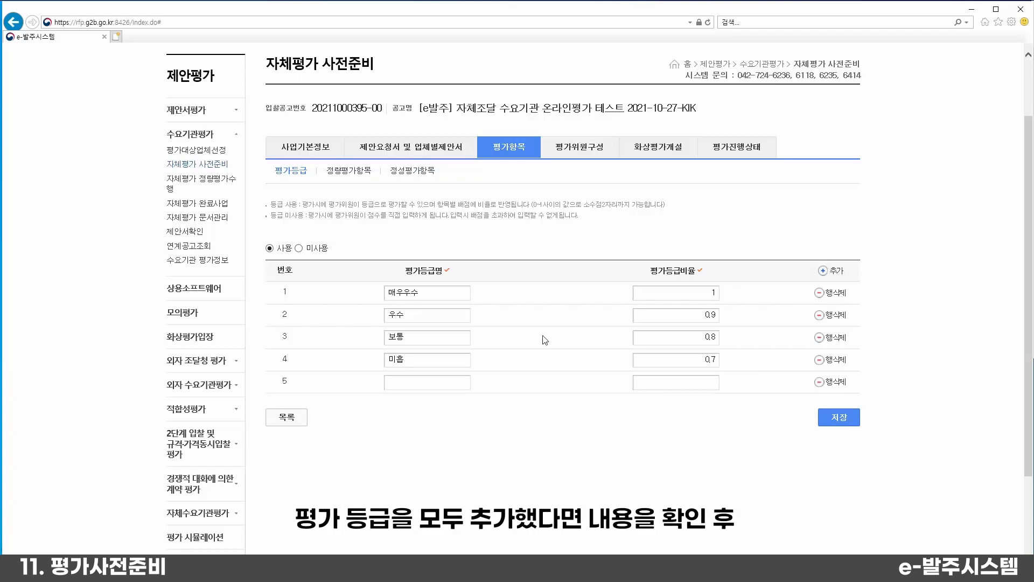
pyautogui.click(428, 381)
pyautogui.write('매우미흡')
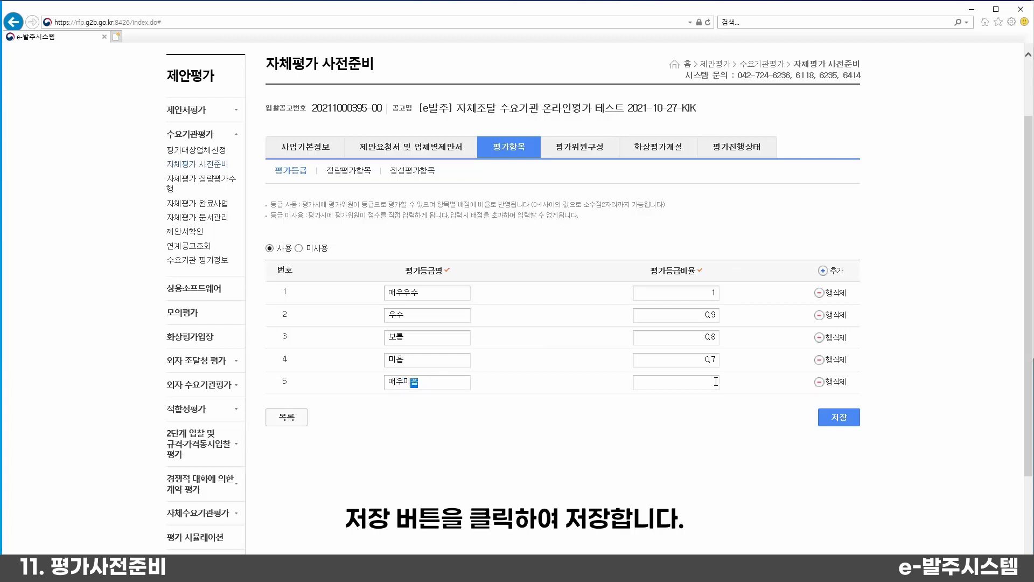
pyautogui.click(677, 379)
pyautogui.write('0.6')
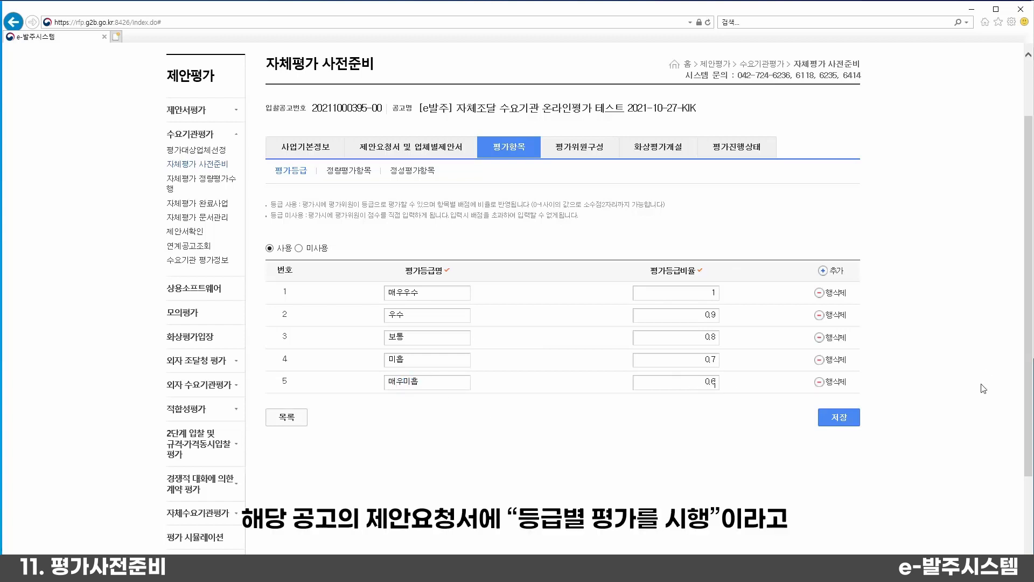
# Save the five evaluation grades and confirm the save.
pyautogui.click(837, 418)
pyautogui.click(543, 333)
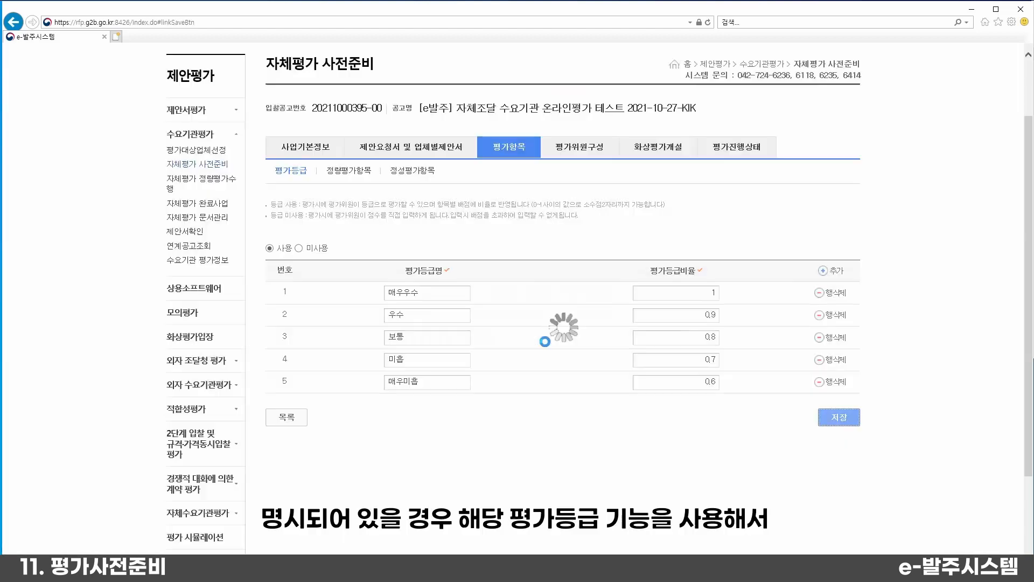
pyautogui.click(563, 341)
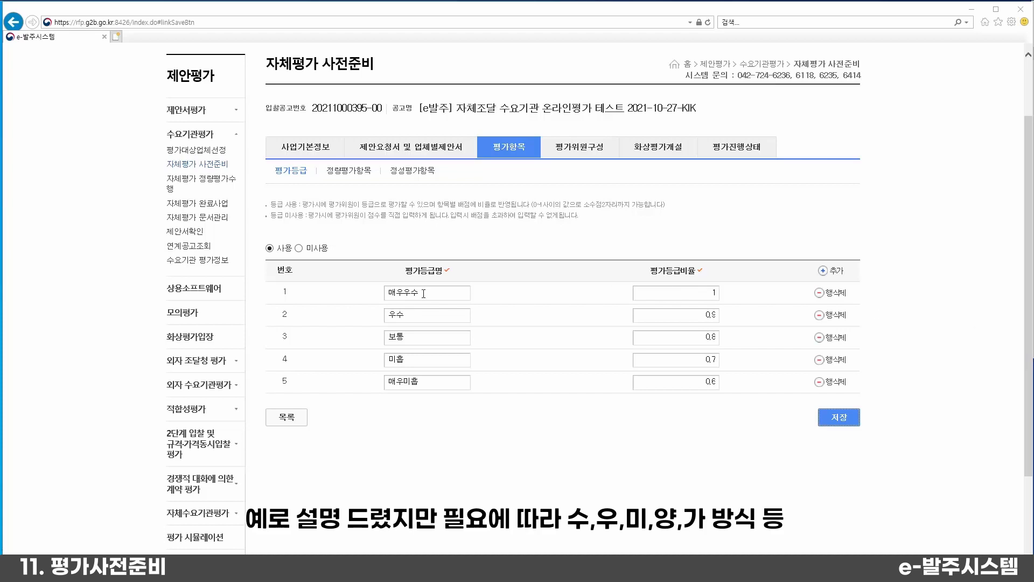
# Rename the first three evaluation grades to 수, 우 and 미, keeping their ratios.
pyautogui.moveTo(422, 291); pyautogui.dragTo(327, 290)
pyautogui.write('수')
pyautogui.press('Tab')
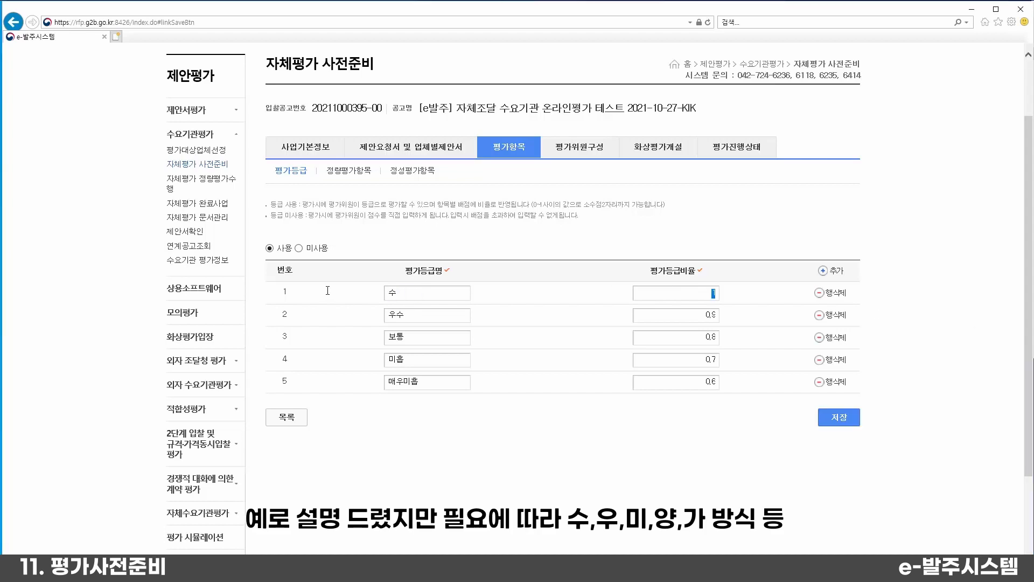
pyautogui.press('Tab')
pyautogui.write('우')
pyautogui.press('Tab')
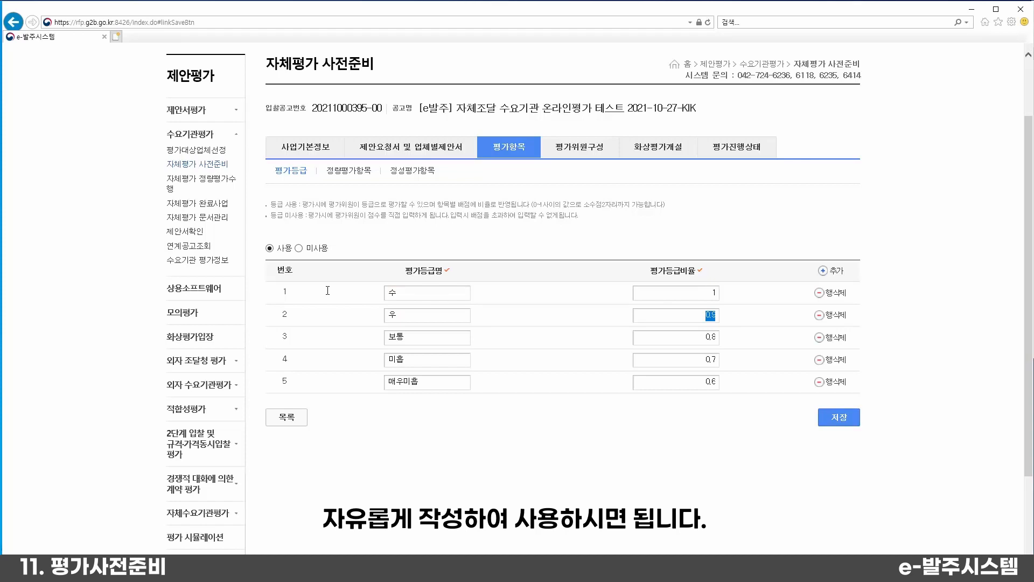
pyautogui.press('Tab')
pyautogui.write('미')
pyautogui.press('Tab')
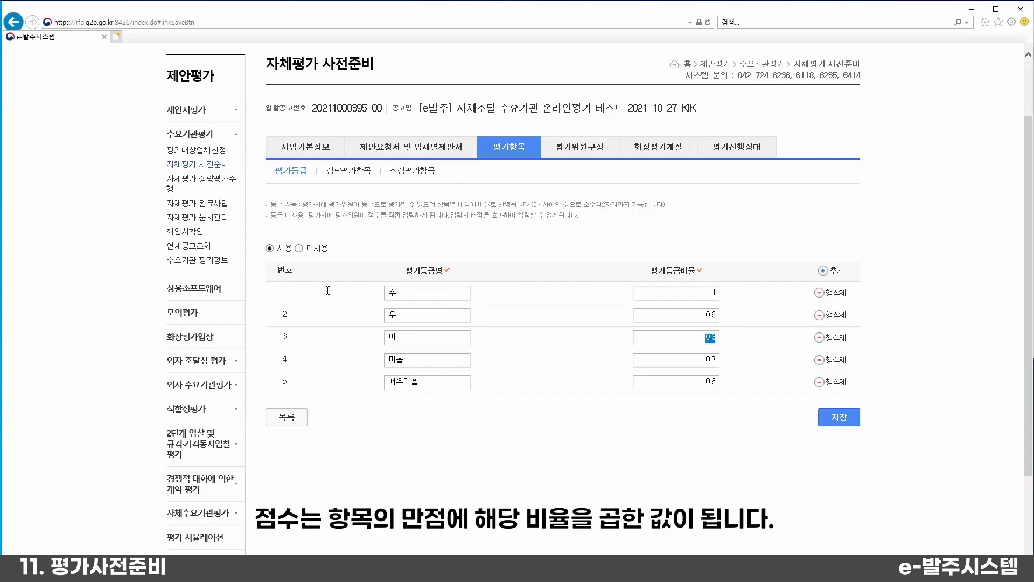
# Save the renamed evaluation grades and acknowledge the save message.
pyautogui.click(838, 418)
pyautogui.click(520, 341)
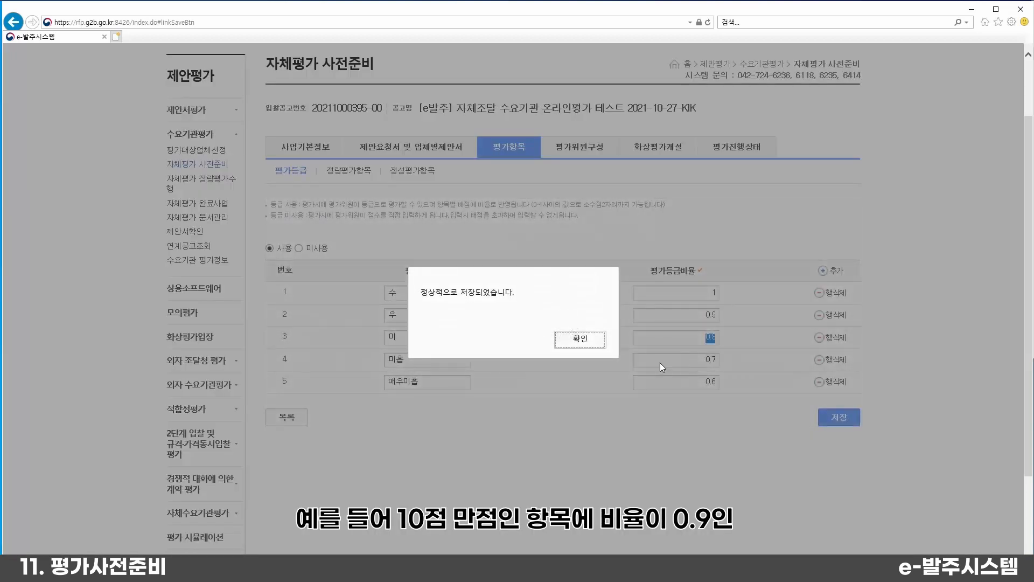
pyautogui.click(591, 344)
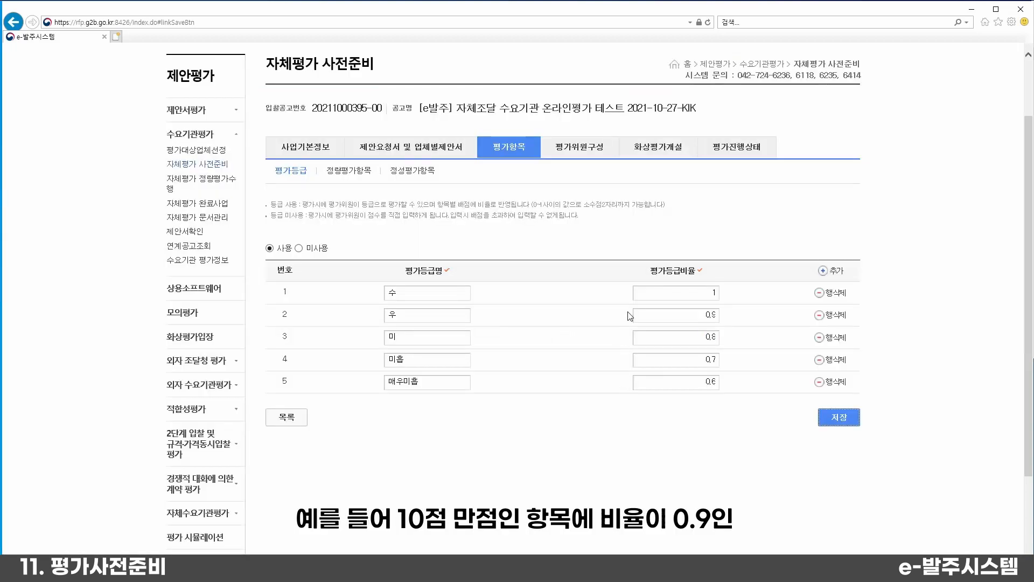
pyautogui.click(716, 294)
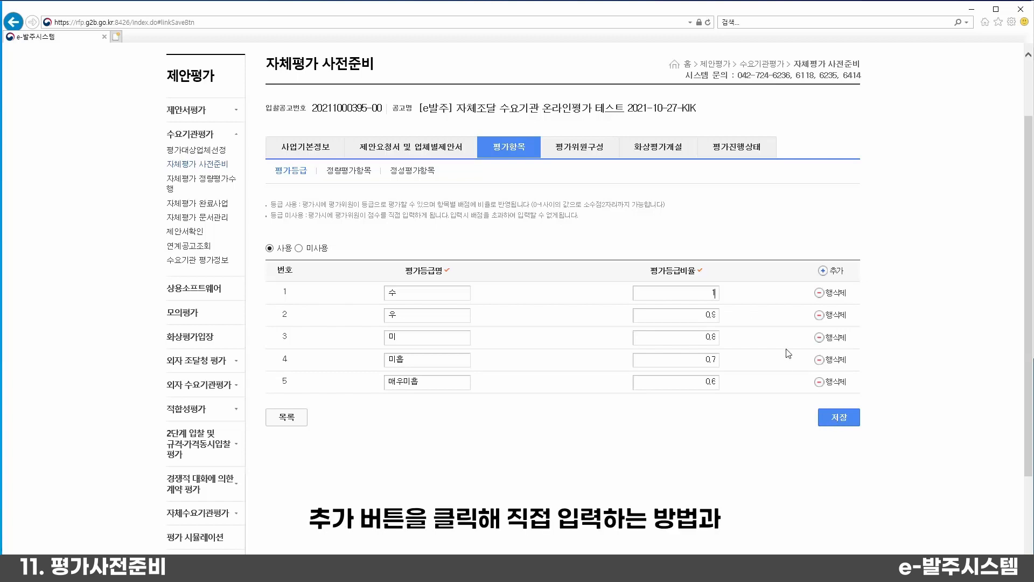
# Open the 평가위원구성 section and add three blank evaluator rows to 평가위원정보.
pyautogui.click(586, 151)
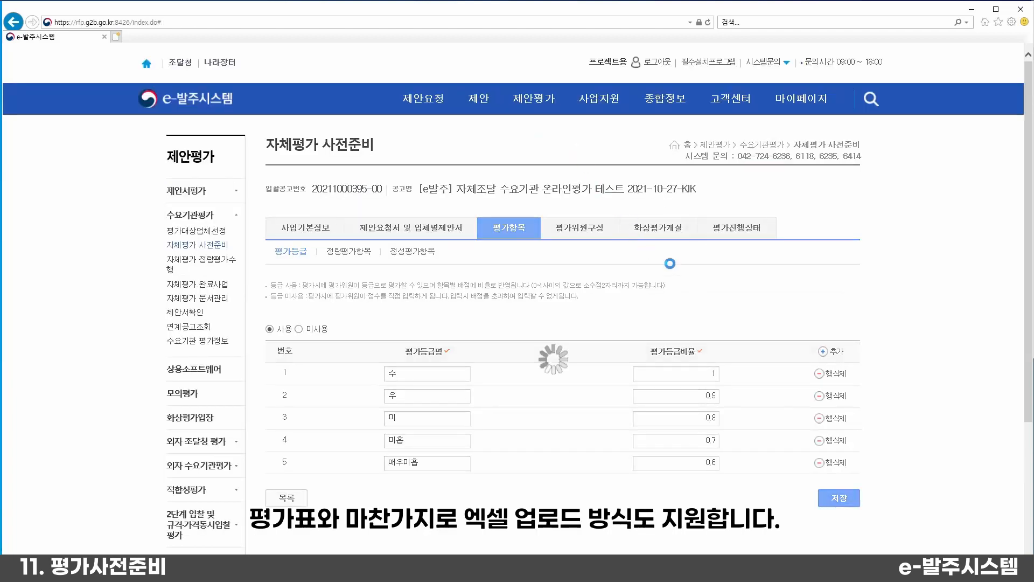
pyautogui.scroll(-2, 700, 294)
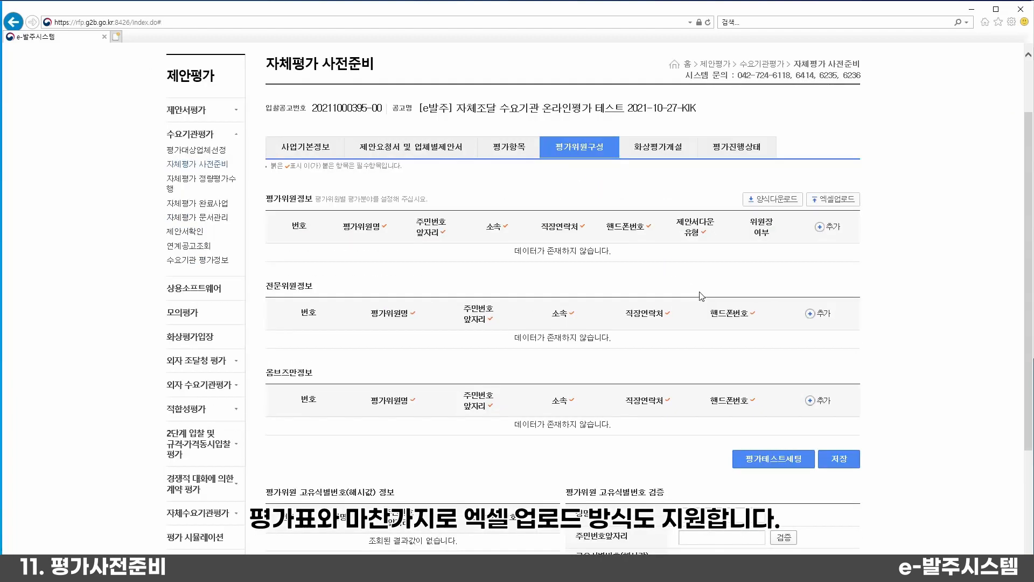
pyautogui.scroll(2, 701, 296)
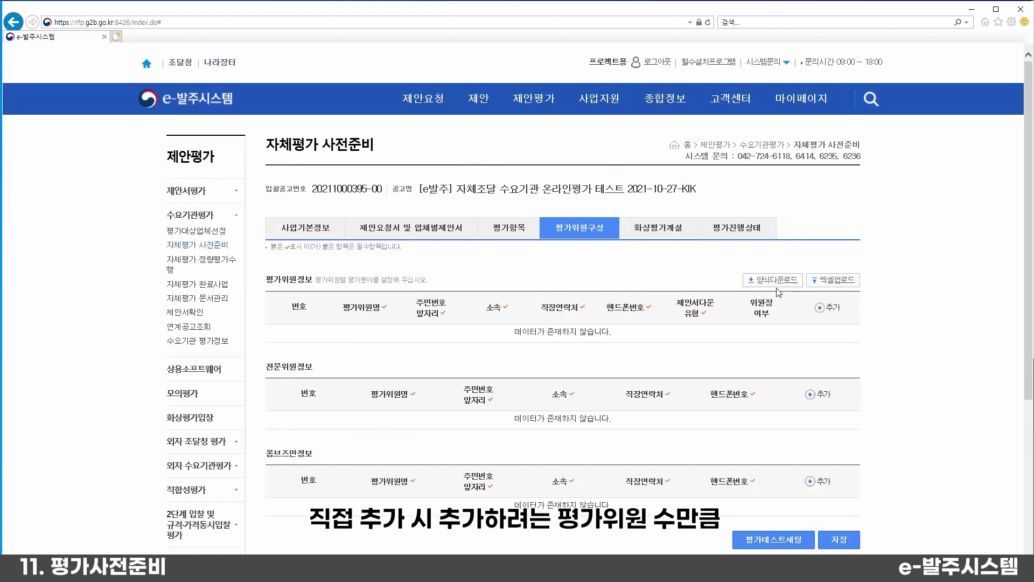
pyautogui.click(827, 308)
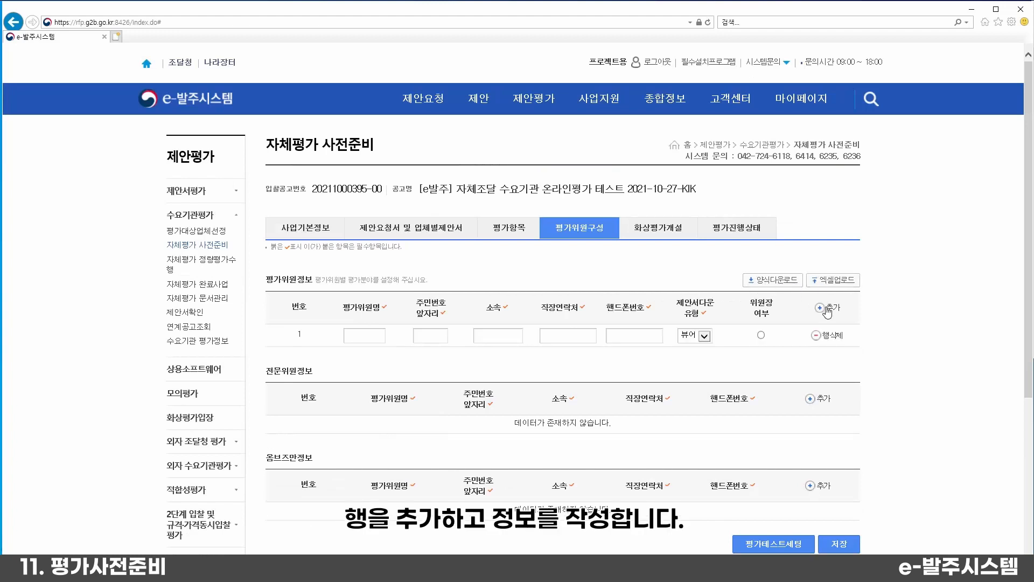
pyautogui.click(827, 309)
pyautogui.click(827, 308)
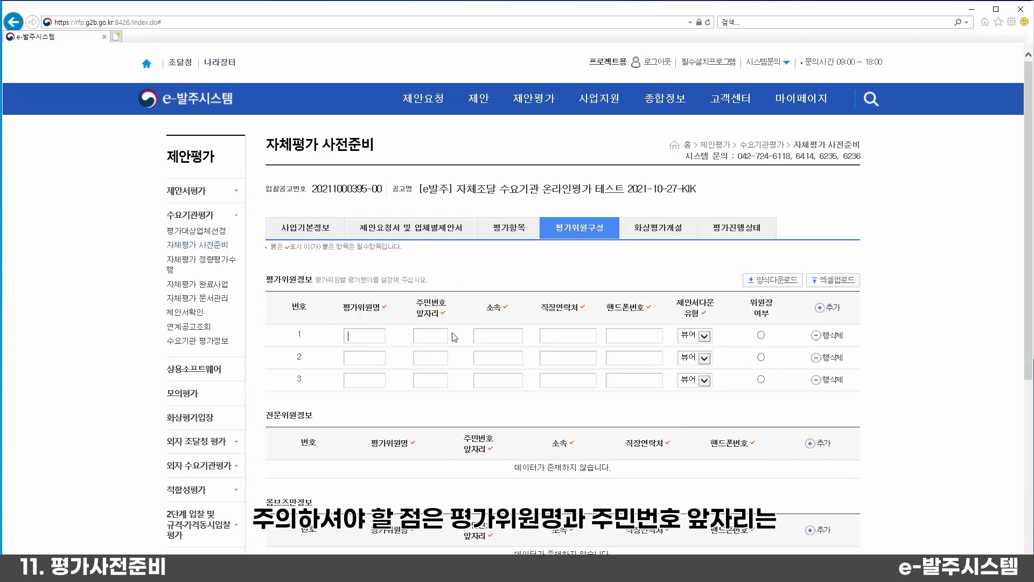
pyautogui.press('Tab')
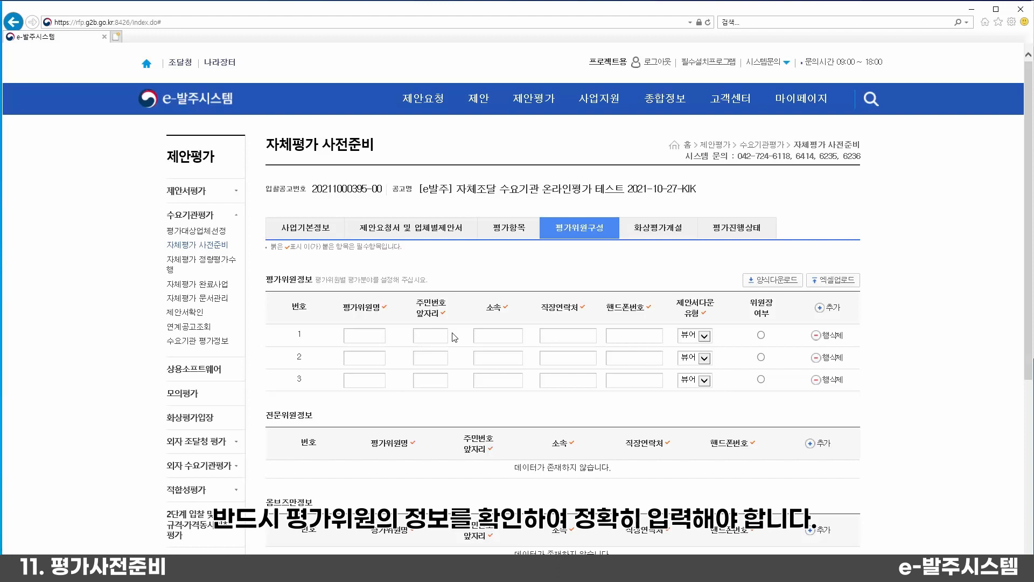
pyautogui.click(382, 337)
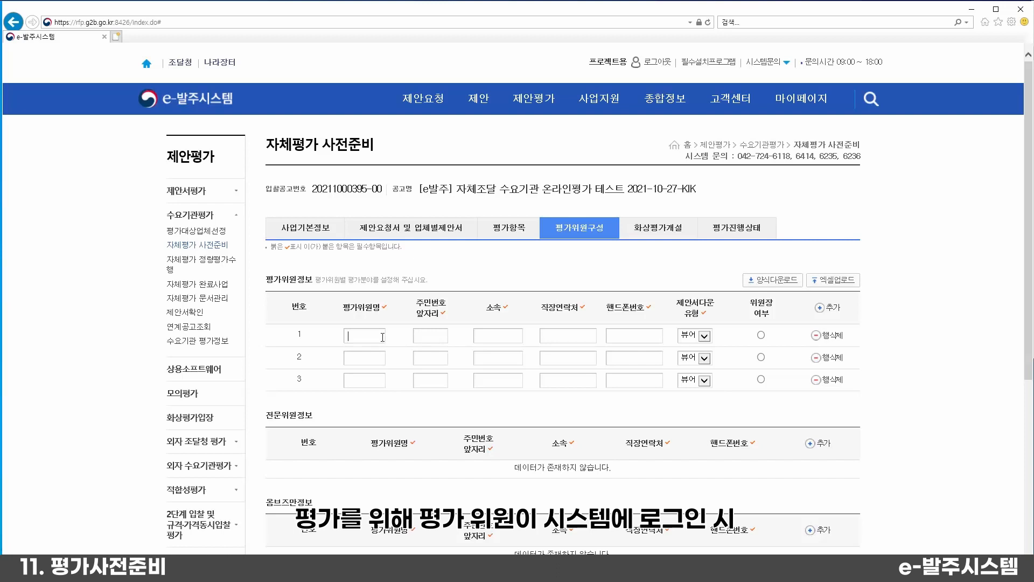
pyautogui.click(421, 336)
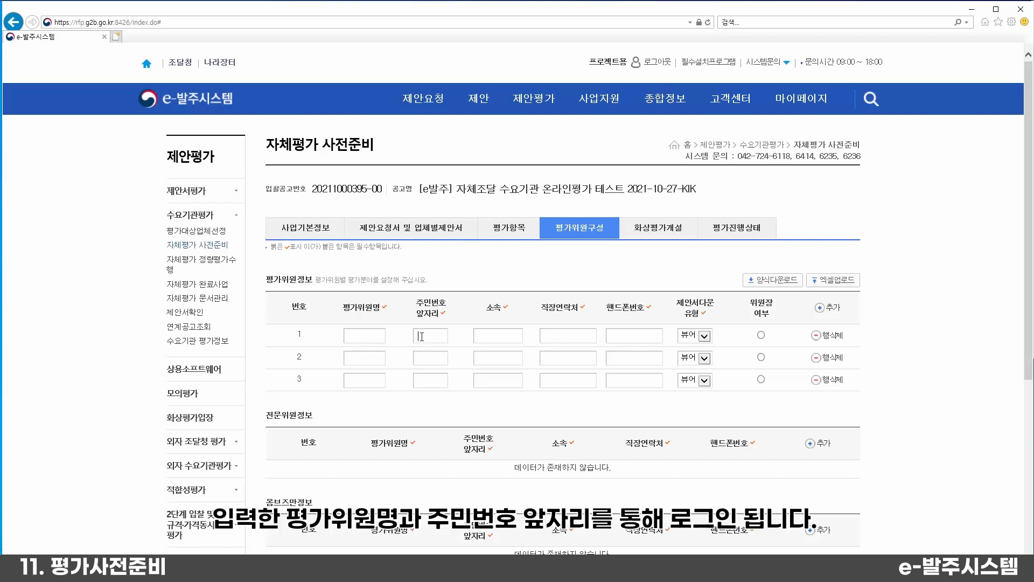
# Discard the unsaved blank evaluator rows by opening 사업기본정보 and returning to 평가위원구성.
pyautogui.click(310, 229)
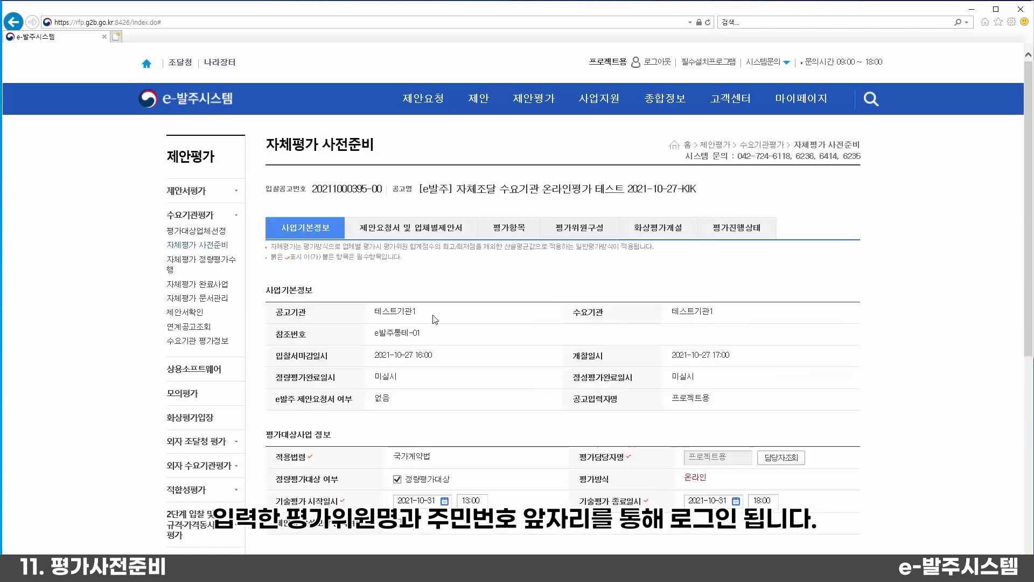
pyautogui.scroll(-2, 473, 339)
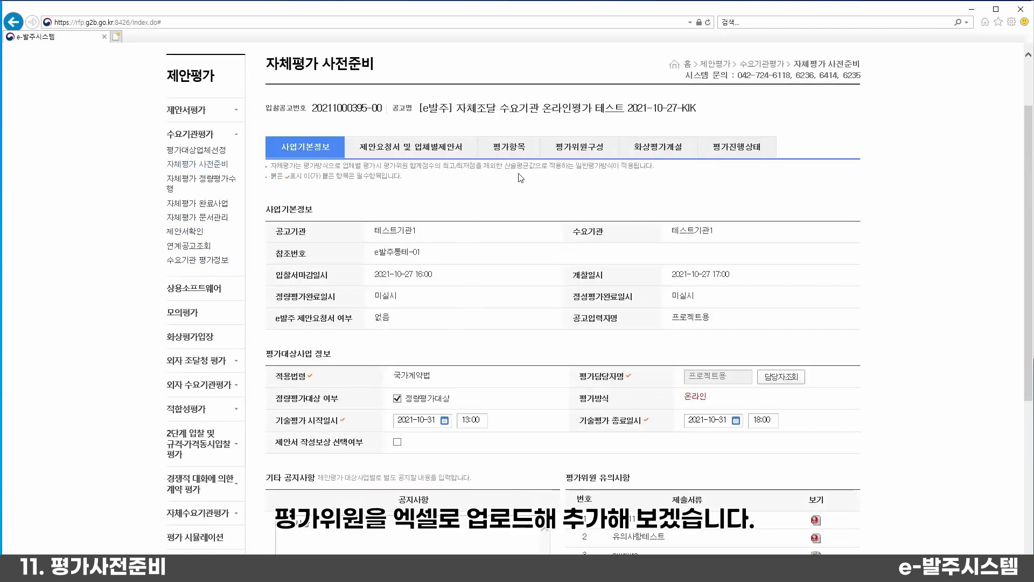
pyautogui.click(576, 157)
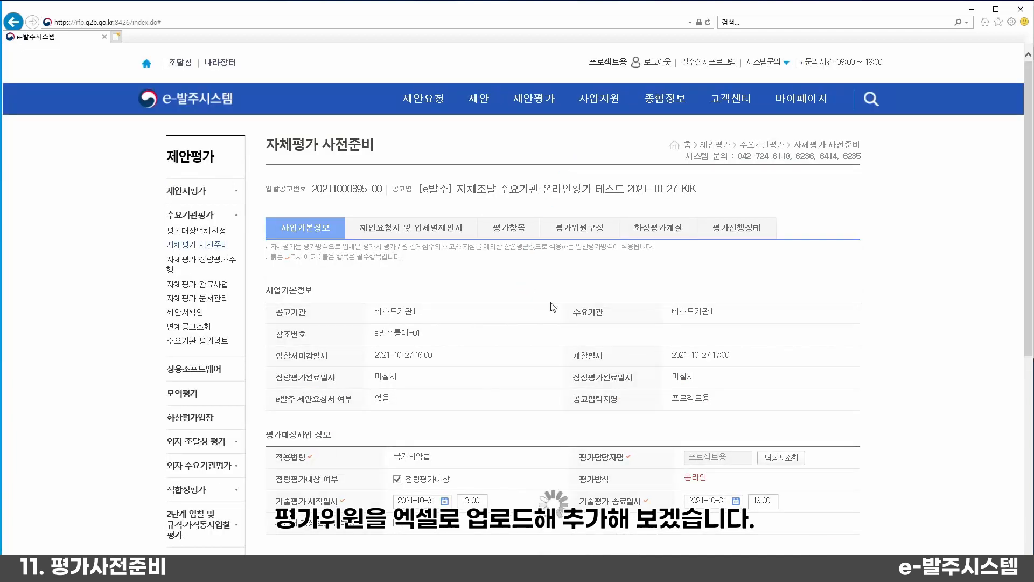
pyautogui.scroll(-2, 565, 312)
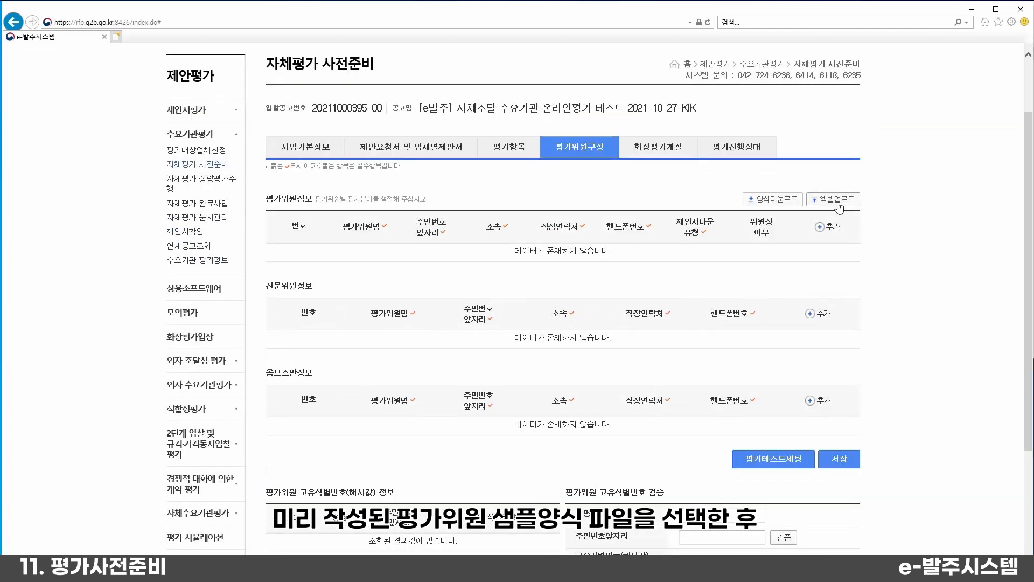
# Import the evaluators into 평가위원정보 by Excel upload from the file 평가위원 구성_온라인평가.xlsx.
pyautogui.click(819, 199)
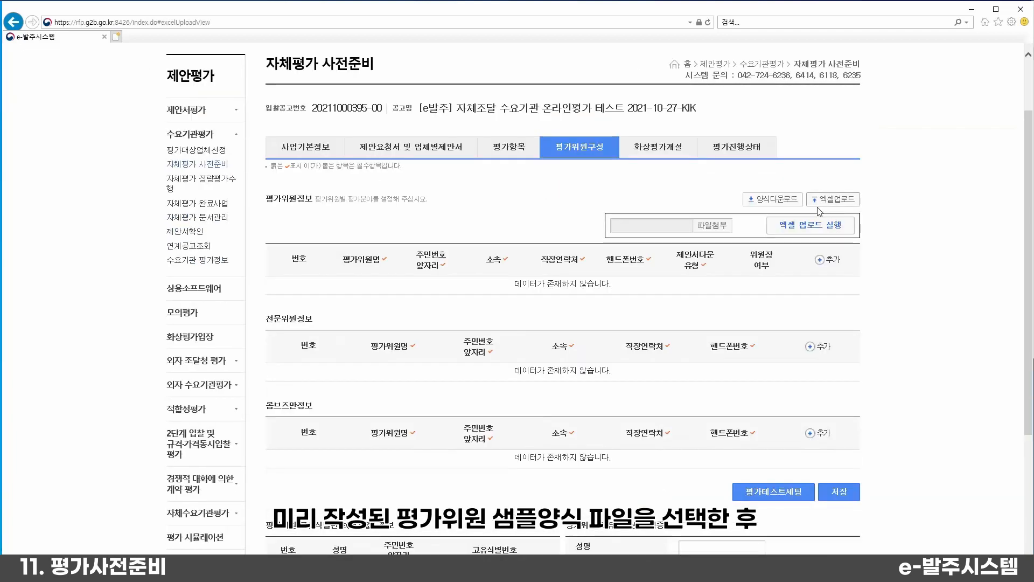
pyautogui.click(714, 230)
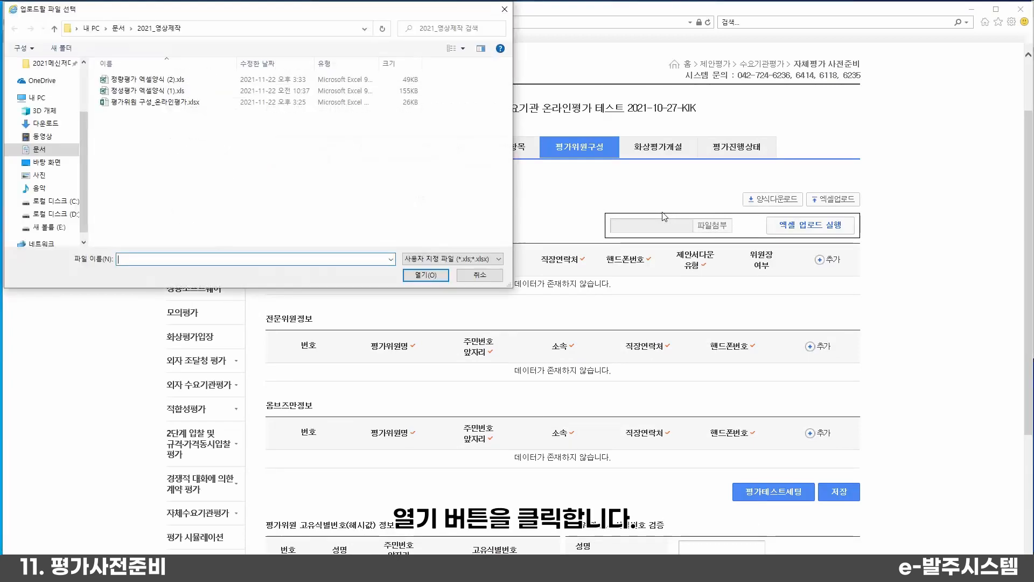
pyautogui.click(311, 103)
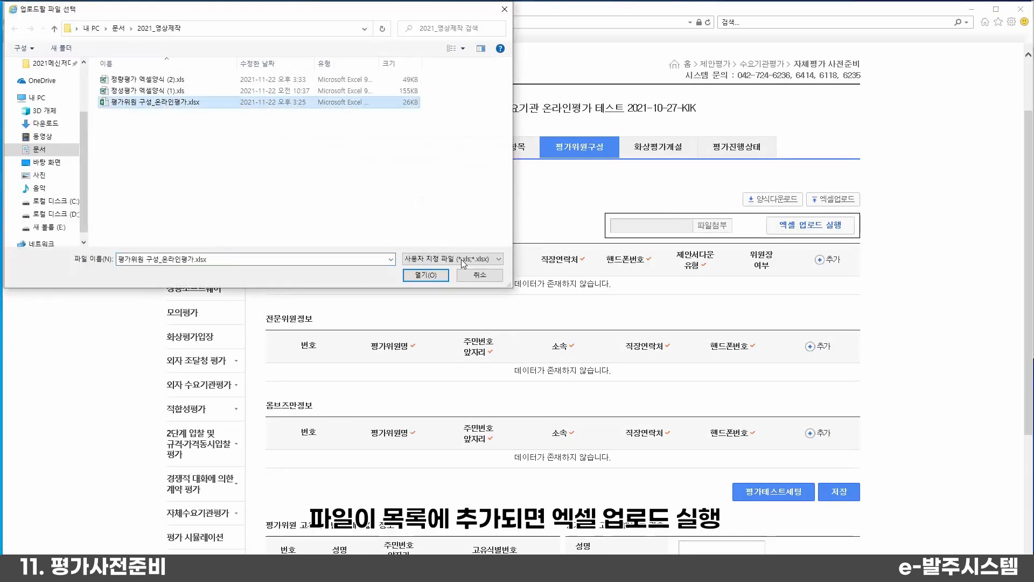
pyautogui.click(441, 276)
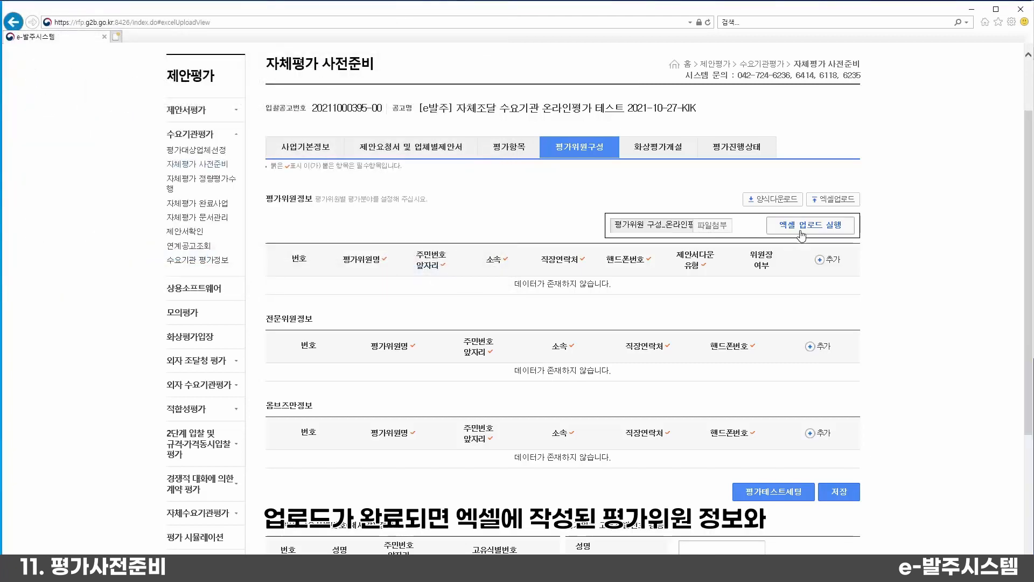
pyautogui.click(823, 228)
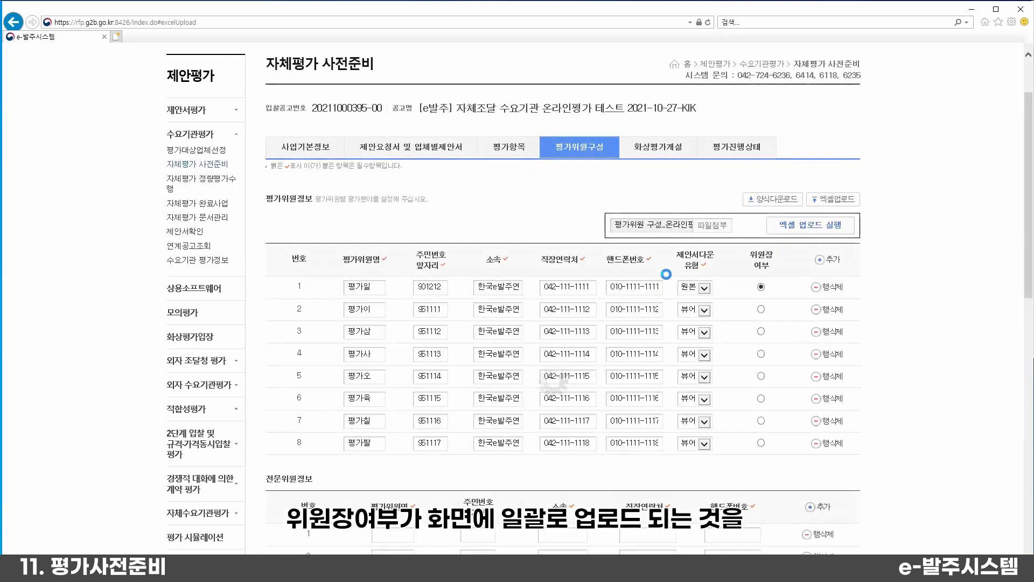
pyautogui.scroll(-1, 596, 305)
pyautogui.scroll(1, 603, 302)
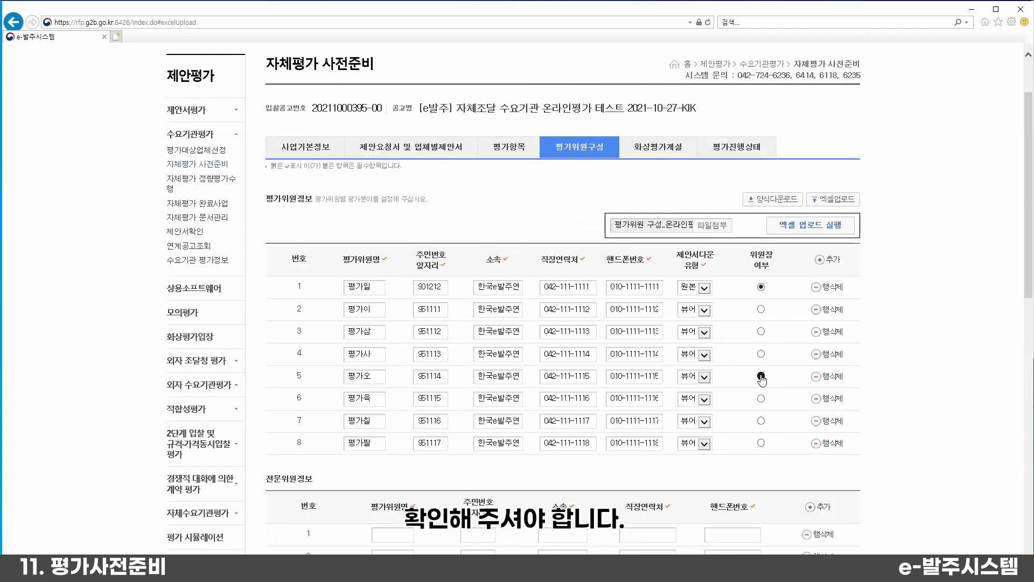
# Designate the fourth evaluator in the 평가위원정보 list as the committee chair (위원장여부).
pyautogui.click(761, 398)
pyautogui.doubleClick(435, 288)
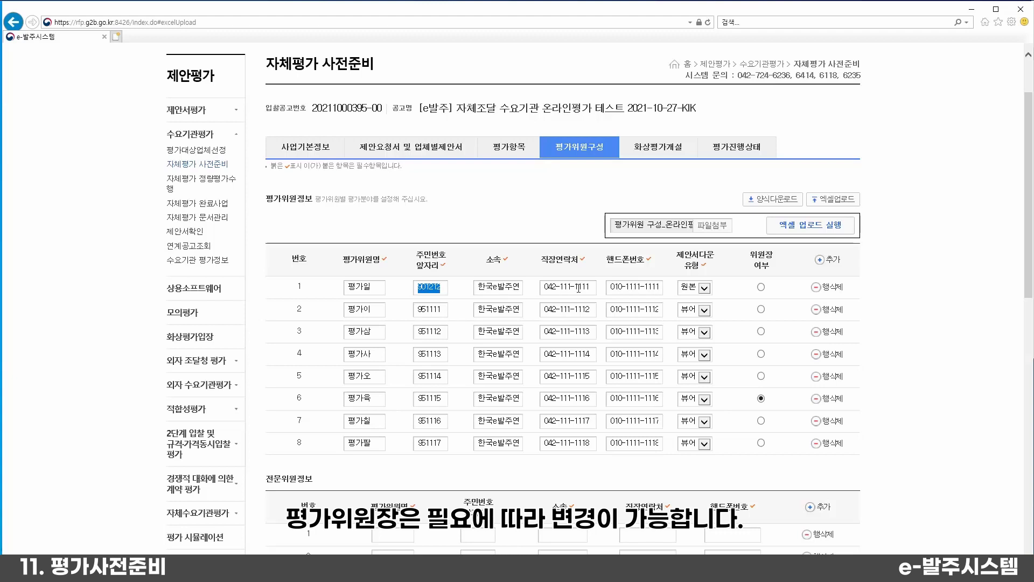
pyautogui.click(760, 287)
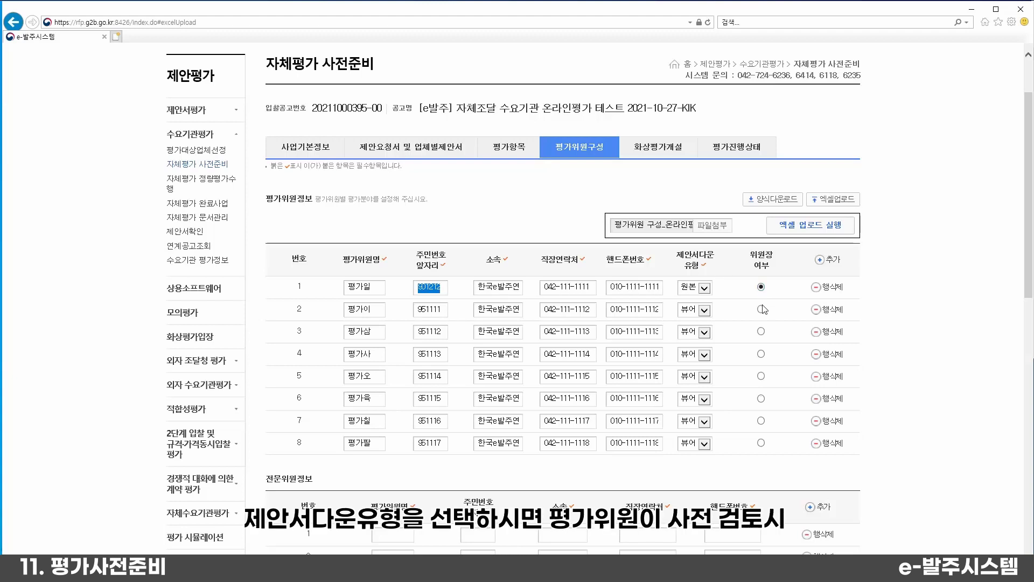
pyautogui.click(761, 354)
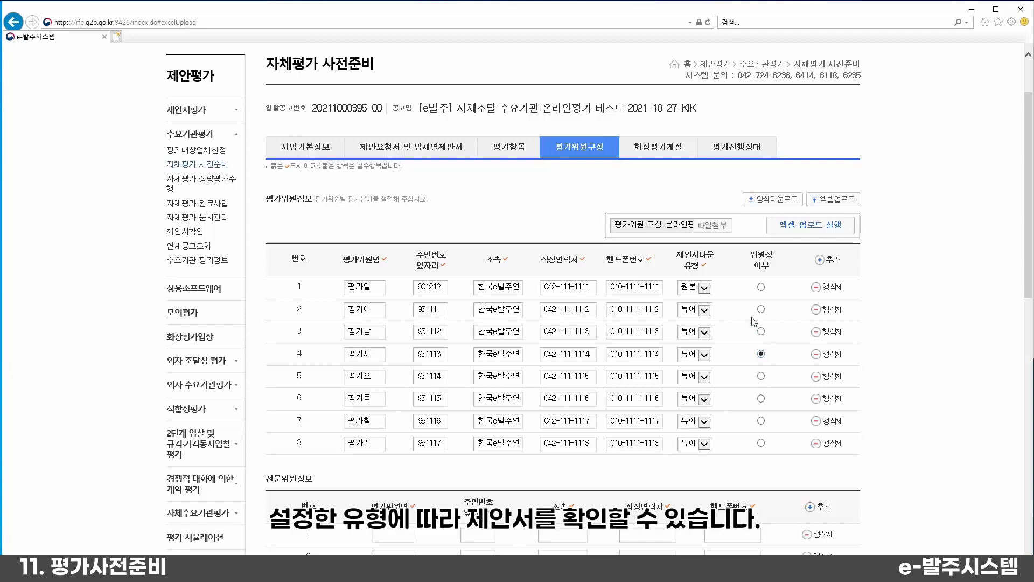
# Select 원본 as the proposal download type (제안서다운유형) for the first evaluator in the list.
pyautogui.click(703, 289)
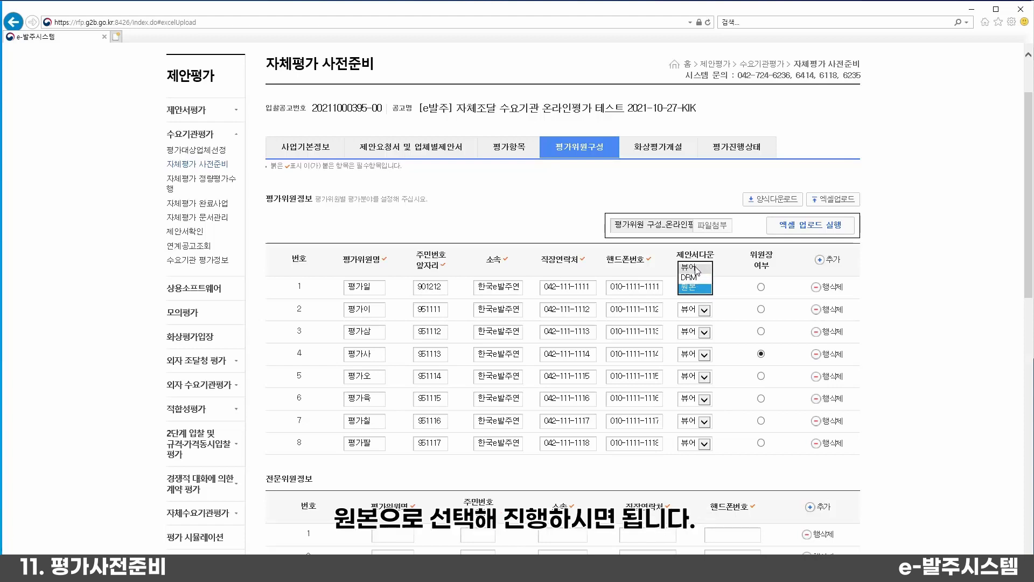
pyautogui.click(694, 287)
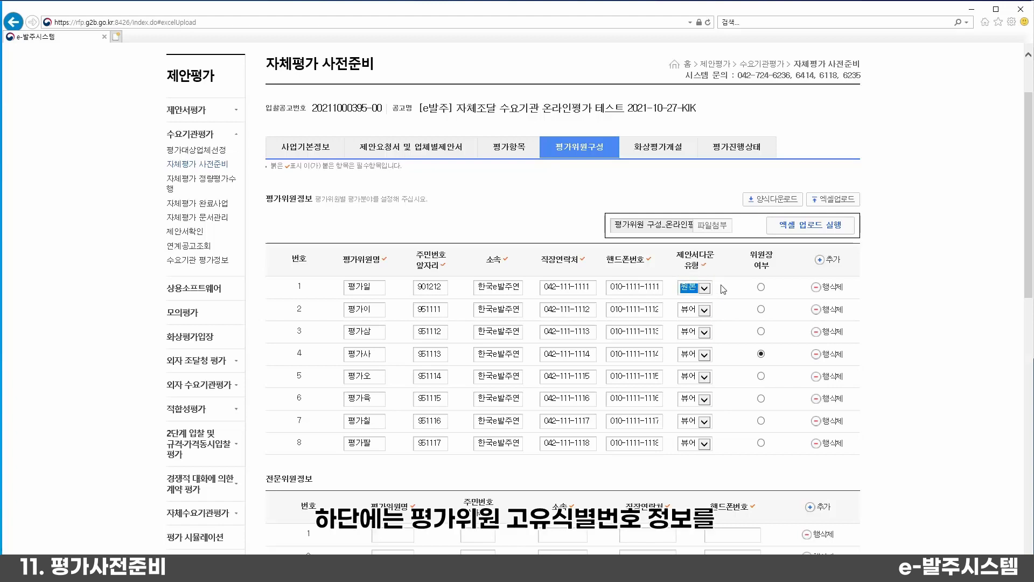
pyautogui.click(723, 289)
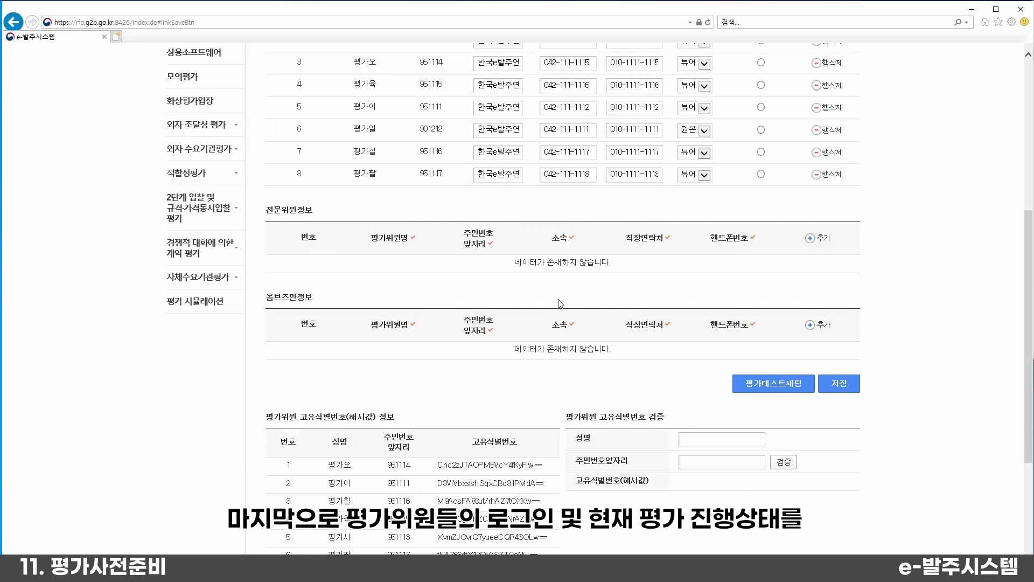
# Review the saved evaluator composition and the evaluators' unique identification hash list, and open 평가진행상태.
pyautogui.scroll(-4, 560, 304)
pyautogui.scroll(4, 520, 325)
pyautogui.scroll(-4, 522, 325)
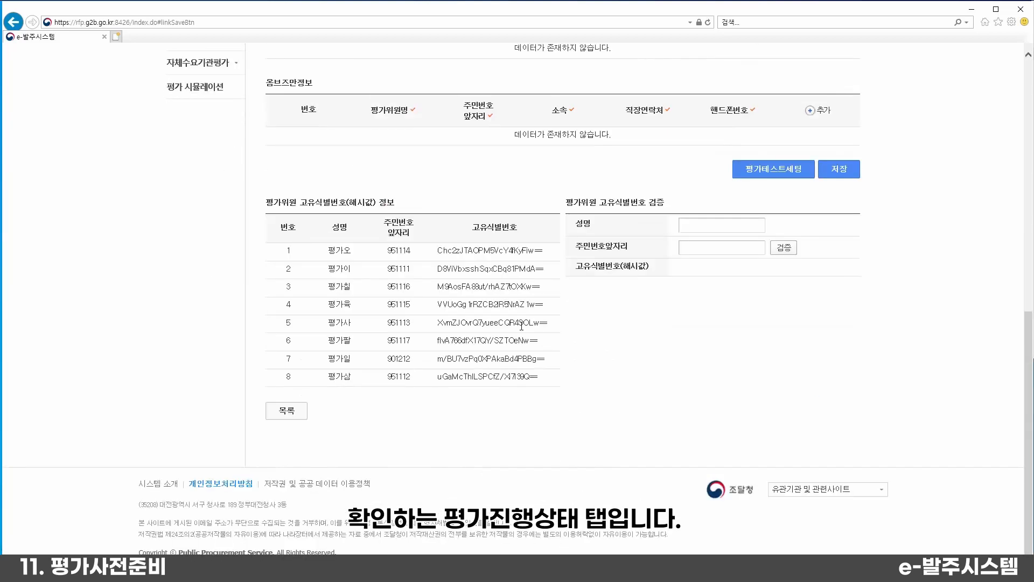
pyautogui.scroll(5, 539, 307)
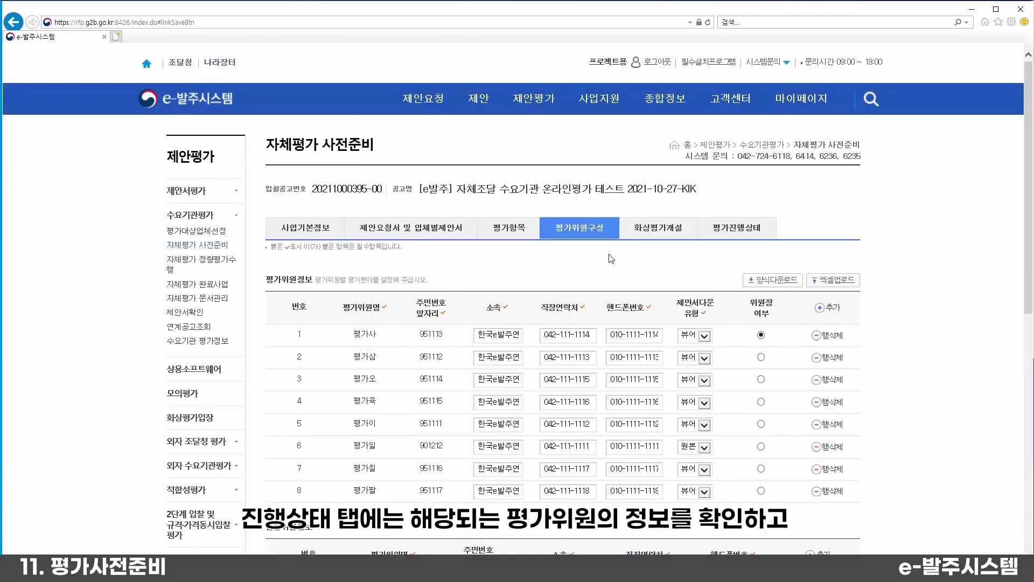
pyautogui.click(739, 238)
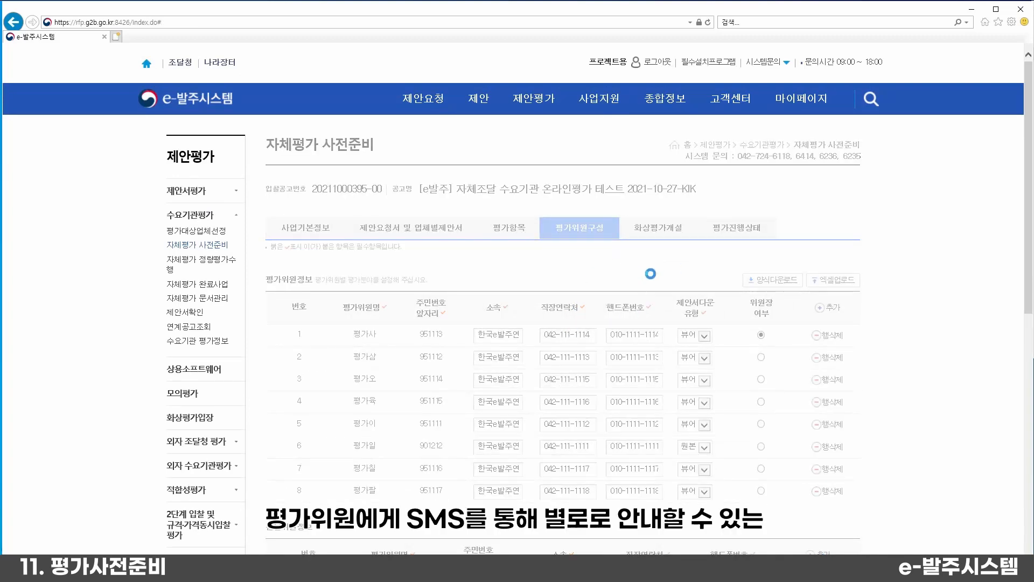
# View the SMS 발송 window for the evaluators, close it without sending, and look over the evaluation progress and preparation status.
pyautogui.scroll(-3, 787, 334)
pyautogui.click(827, 346)
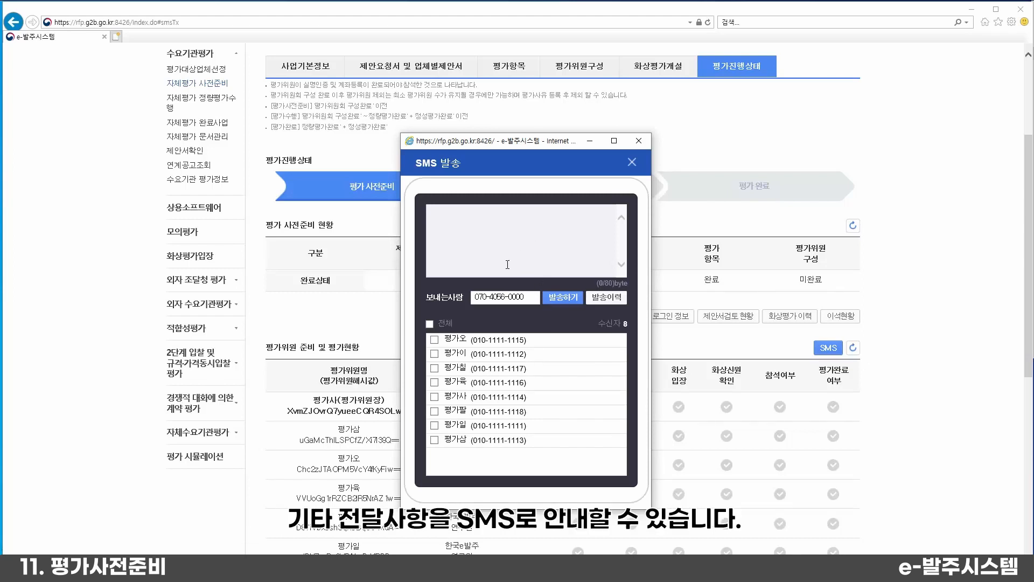
pyautogui.click(638, 141)
pyautogui.scroll(-3, 802, 285)
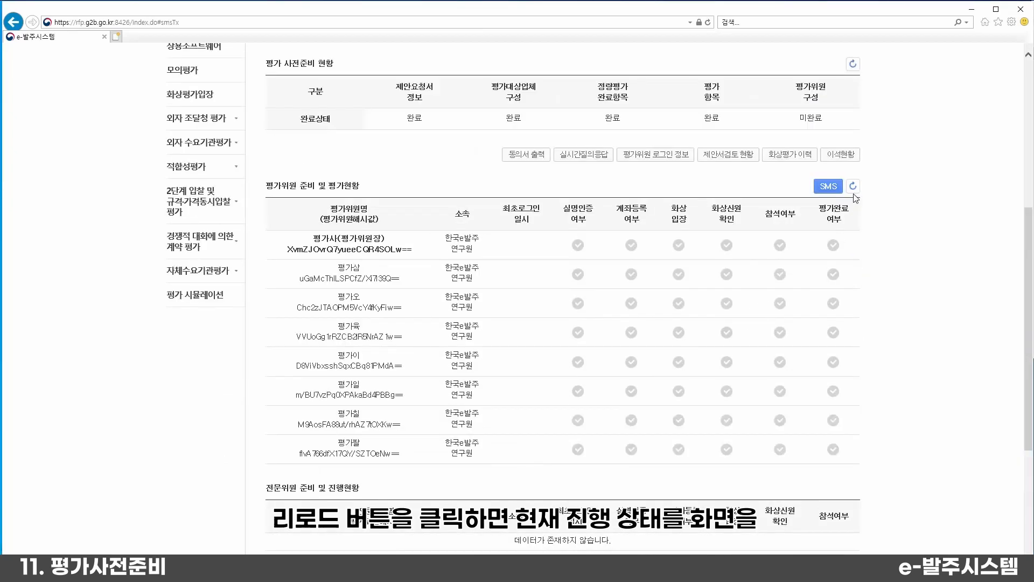
pyautogui.scroll(2, 747, 198)
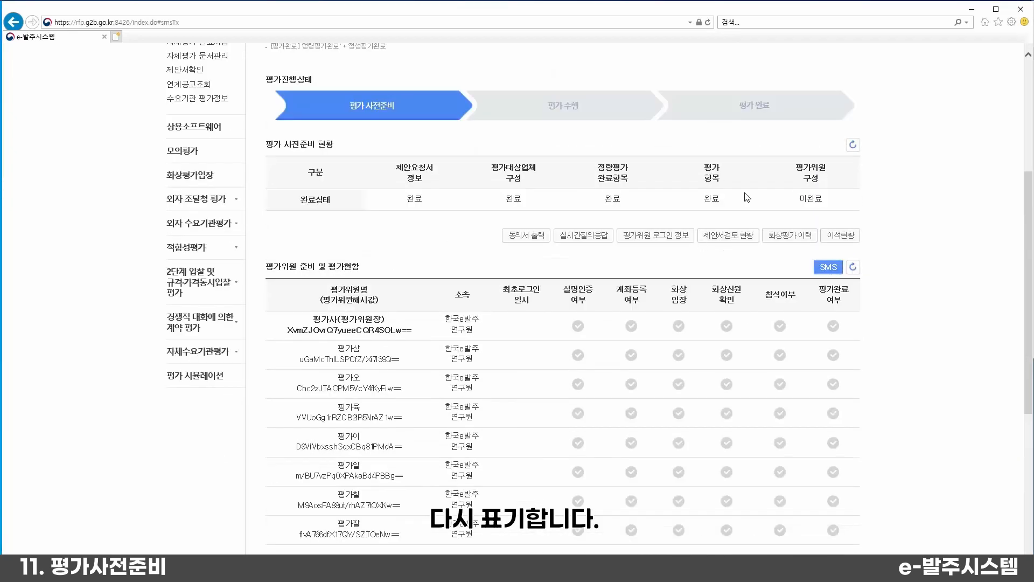
pyautogui.scroll(3, 750, 217)
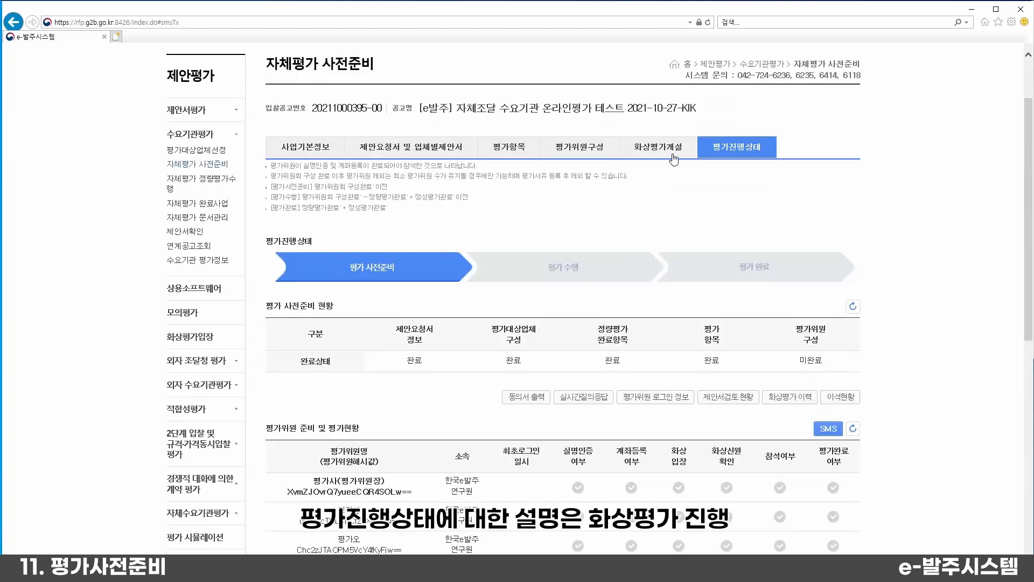